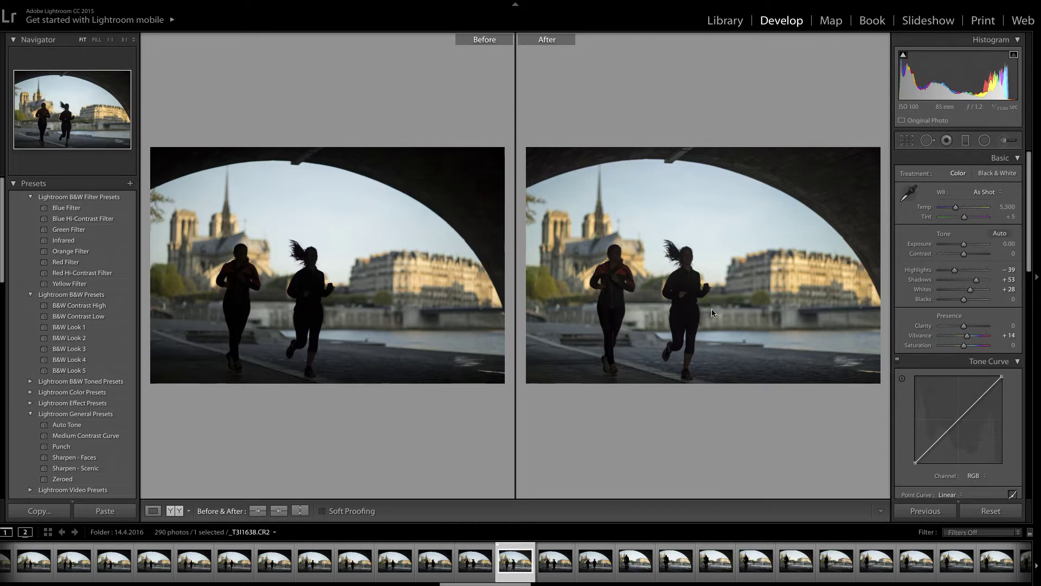
Leave the before/after comparison and show the map location of the geotagged river photo _T3I1520.CR2 from the library grid.
left_click(154, 512)
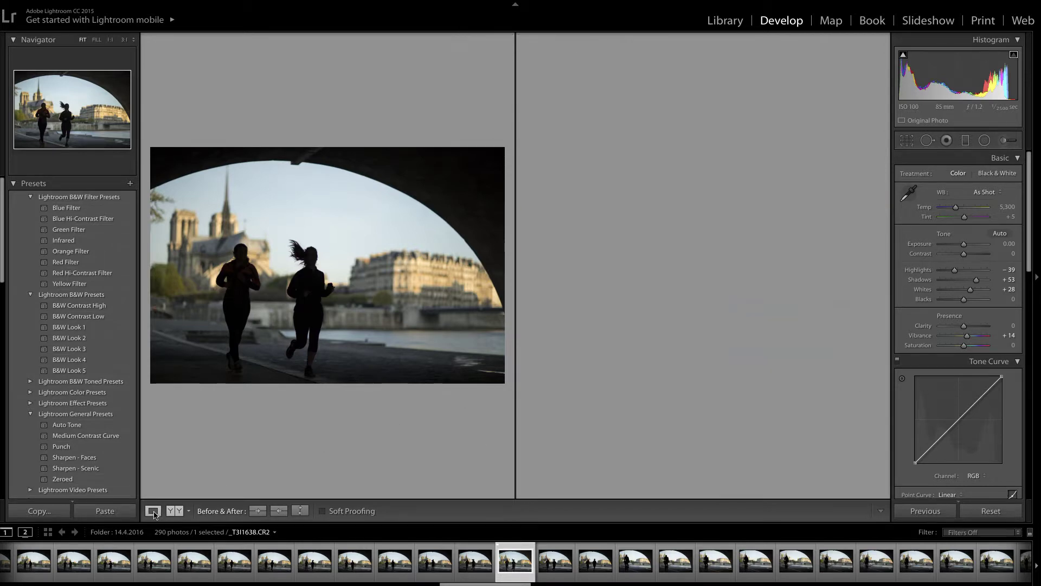
left_click(721, 22)
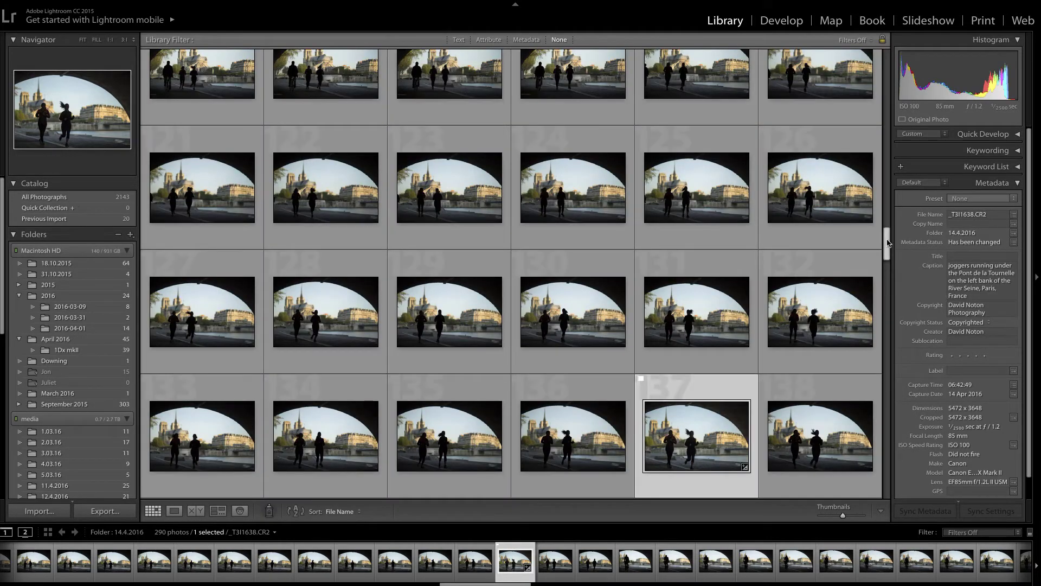
left_click_drag(888, 244, 885, 243)
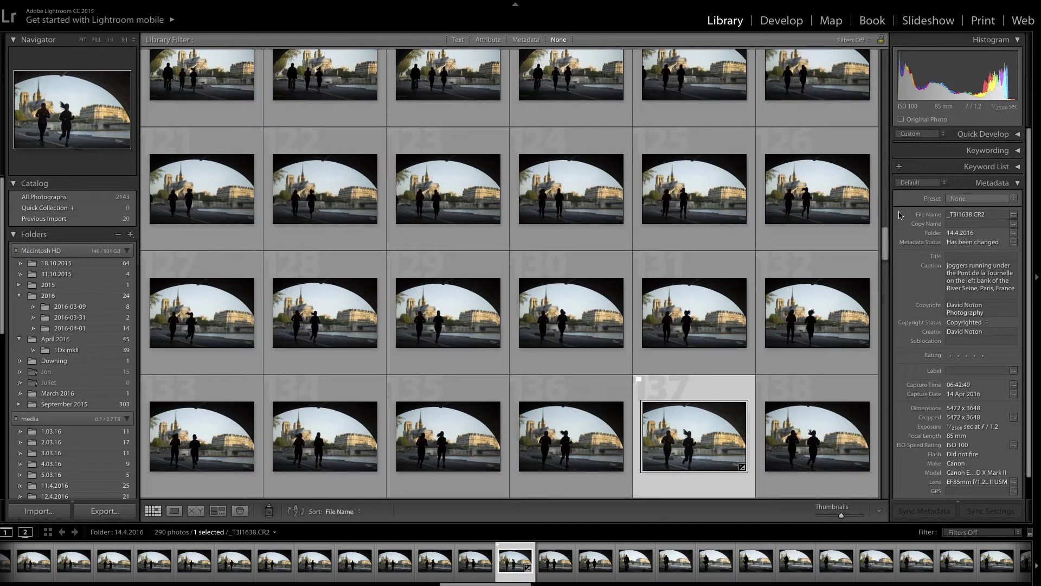
left_click_drag(885, 252, 878, 97)
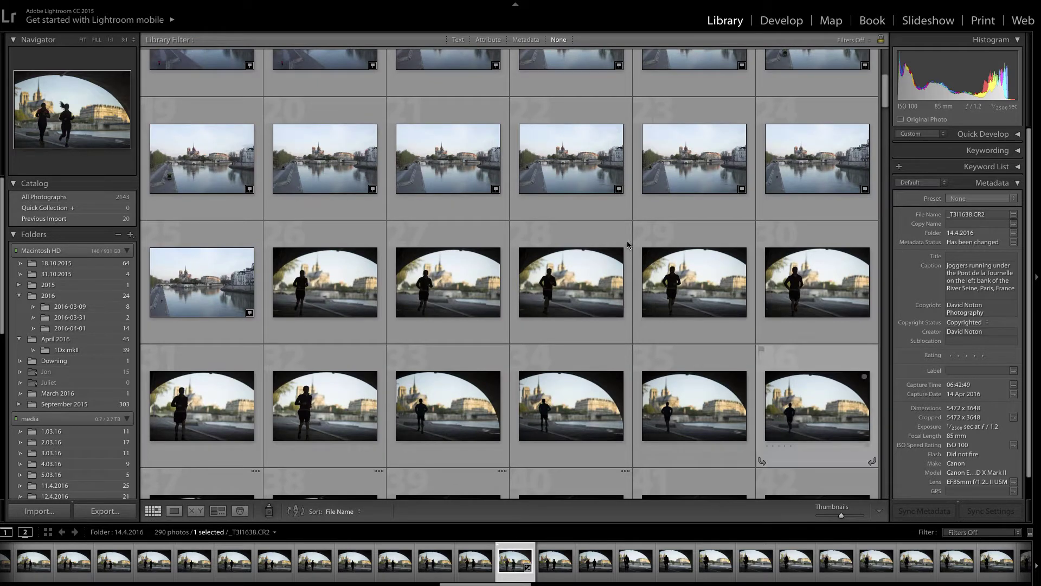
left_click(565, 164)
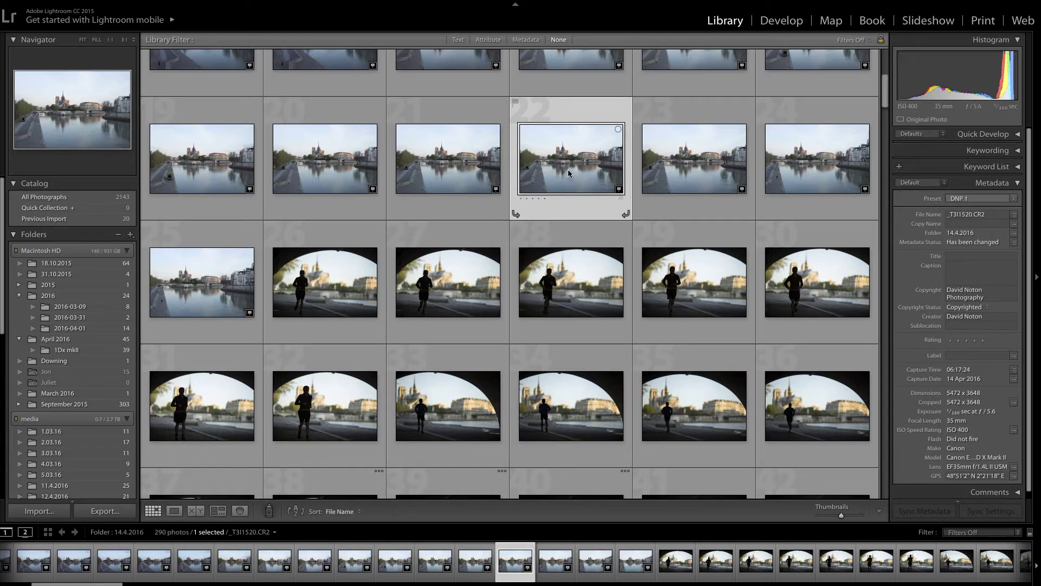
left_click(618, 190)
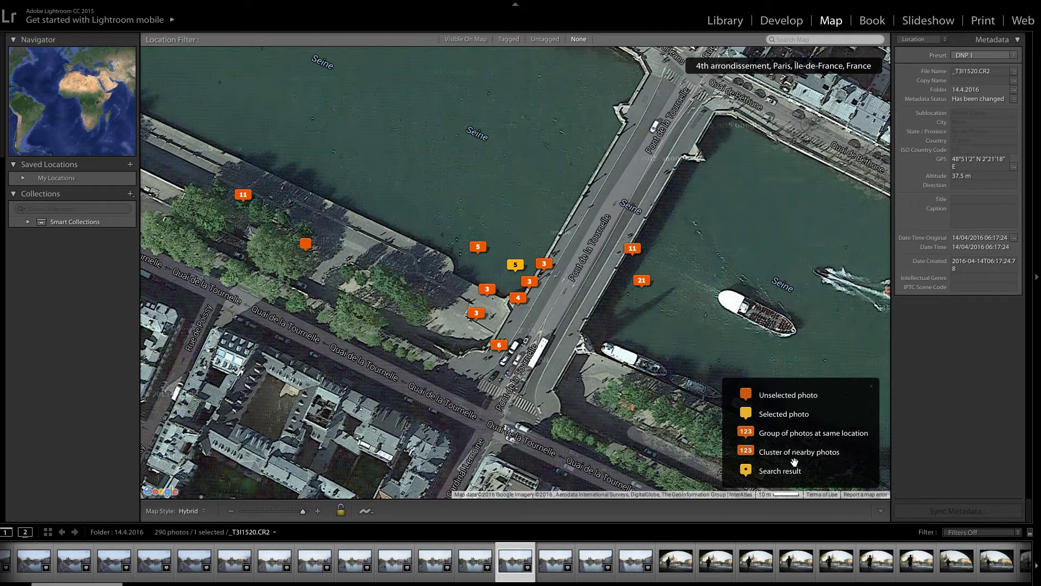
Examine on a wider map where the photos around Pont de la Tournelle were taken, and return to the library.
left_click(786, 496)
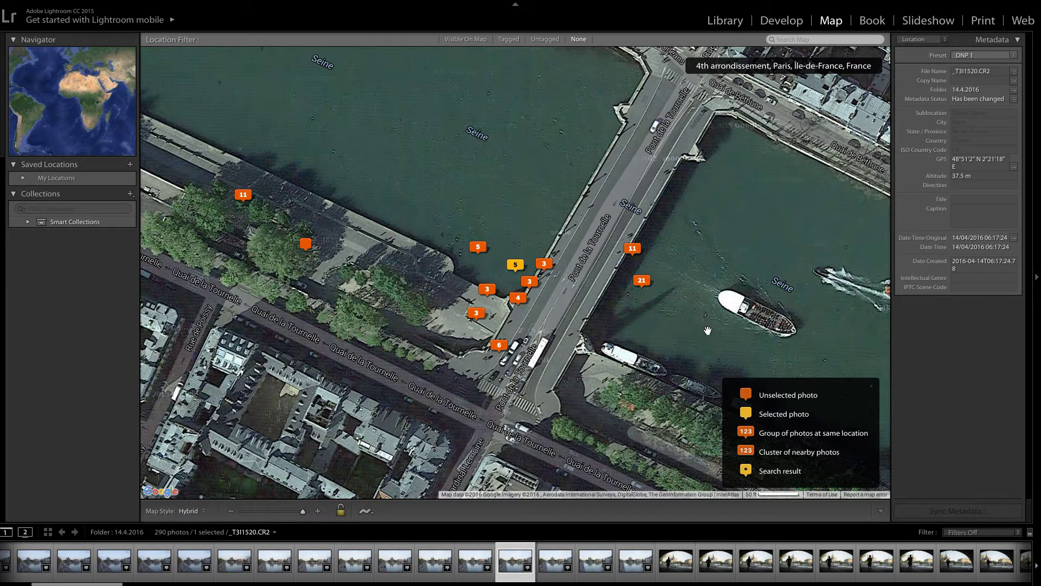
key("minus")
key("minus")
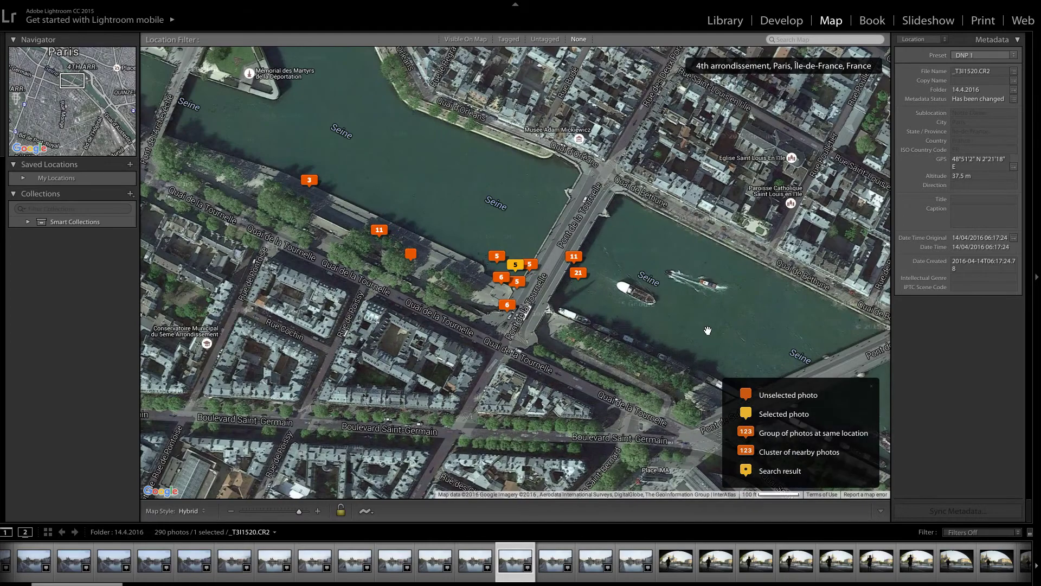
key("minus")
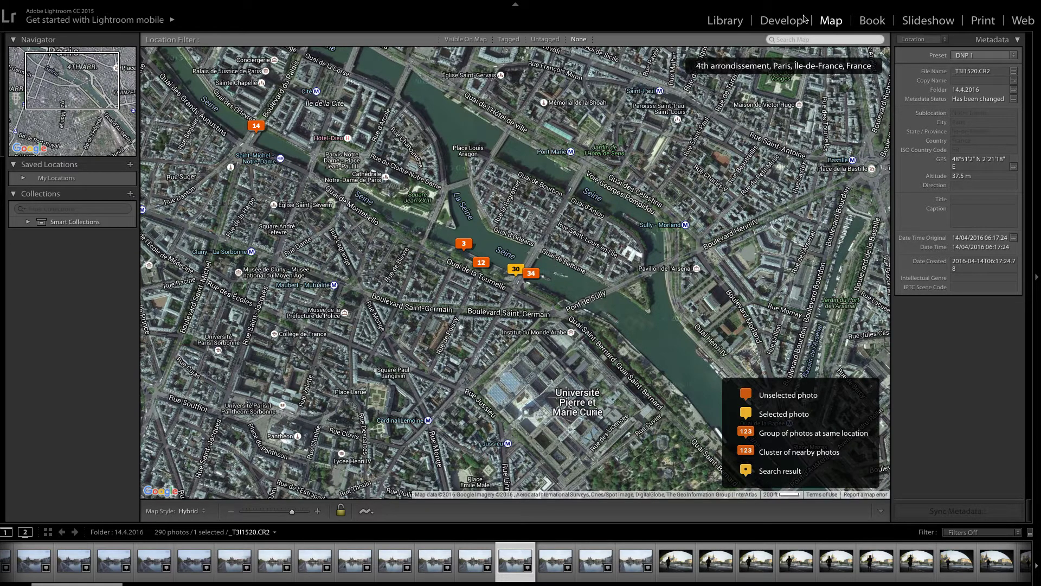
left_click(724, 22)
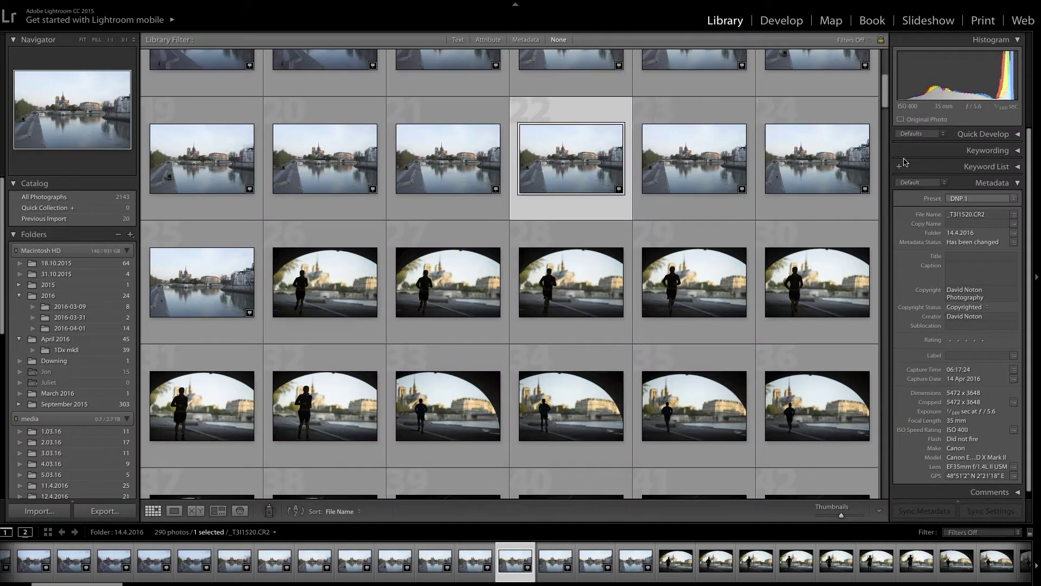
Open the joggers photo _T3I1638.CR2 for developing and reset all of its settings.
left_click_drag(885, 98, 900, 257)
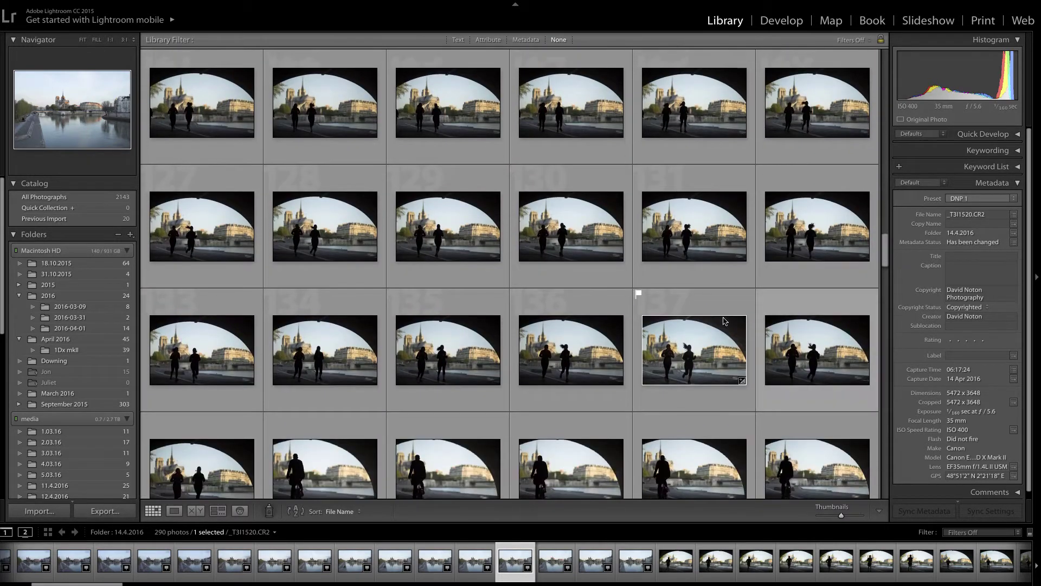
left_click(692, 358)
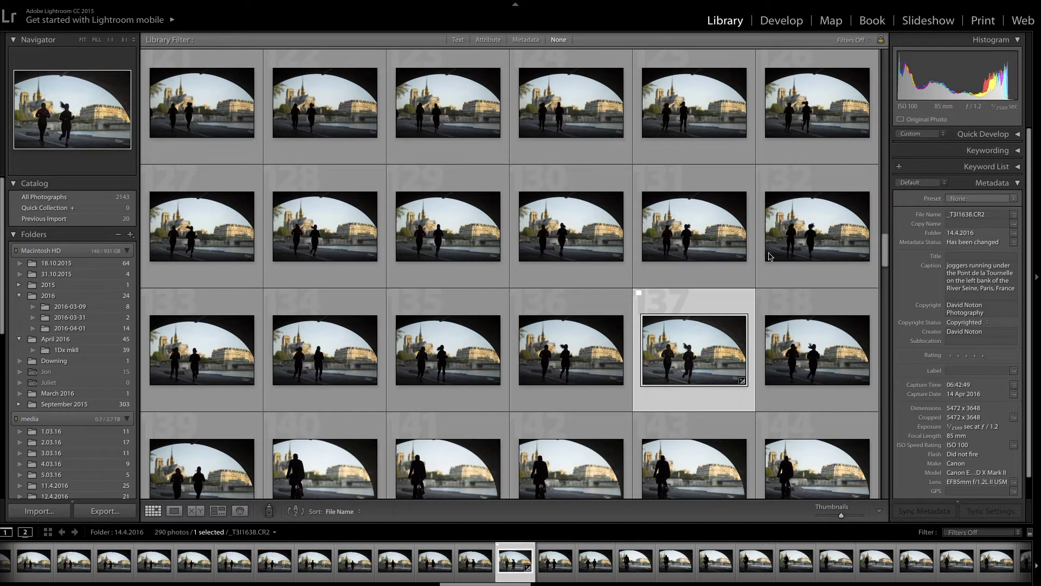
left_click(781, 21)
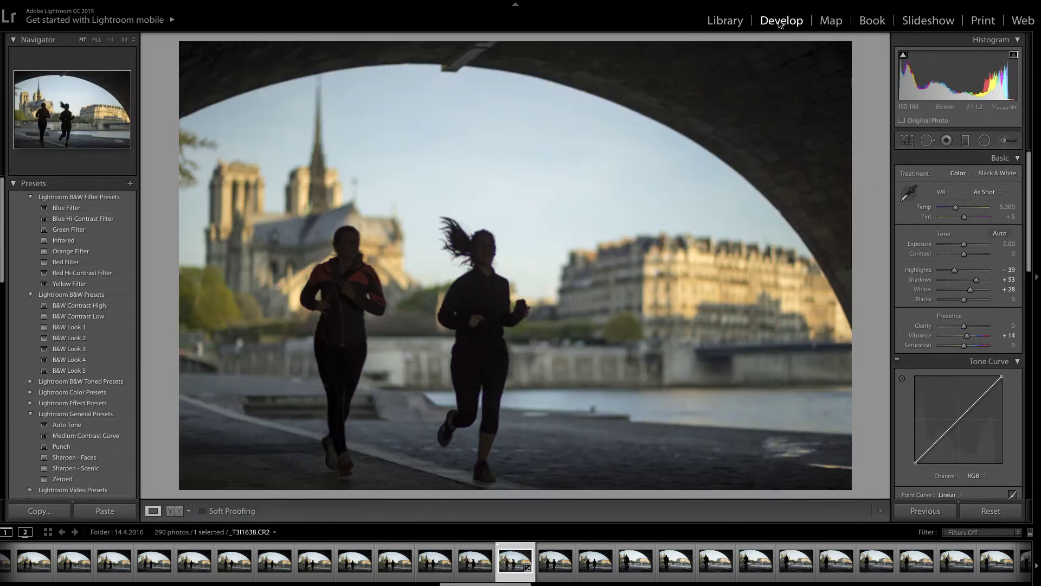
left_click(981, 513)
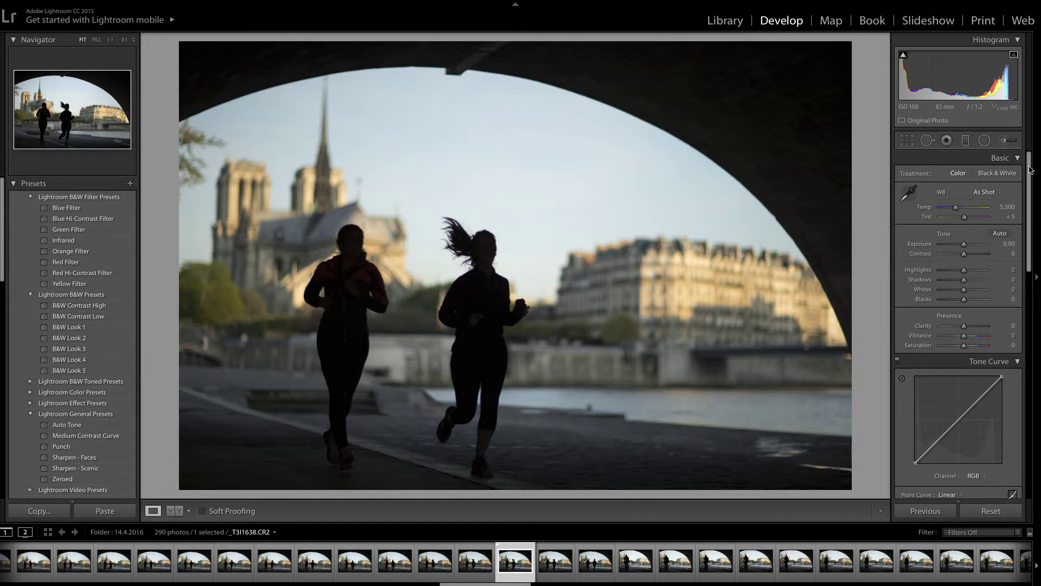
Try the Vertical Upright perspective correction on the joggers photo in the basic lens corrections.
mouse_move(1031, 163)
left_mouse_down()
mouse_move(1030, 195)
mouse_move(1030, 162)
left_mouse_up()
left_click_drag(1030, 197, 1033, 418)
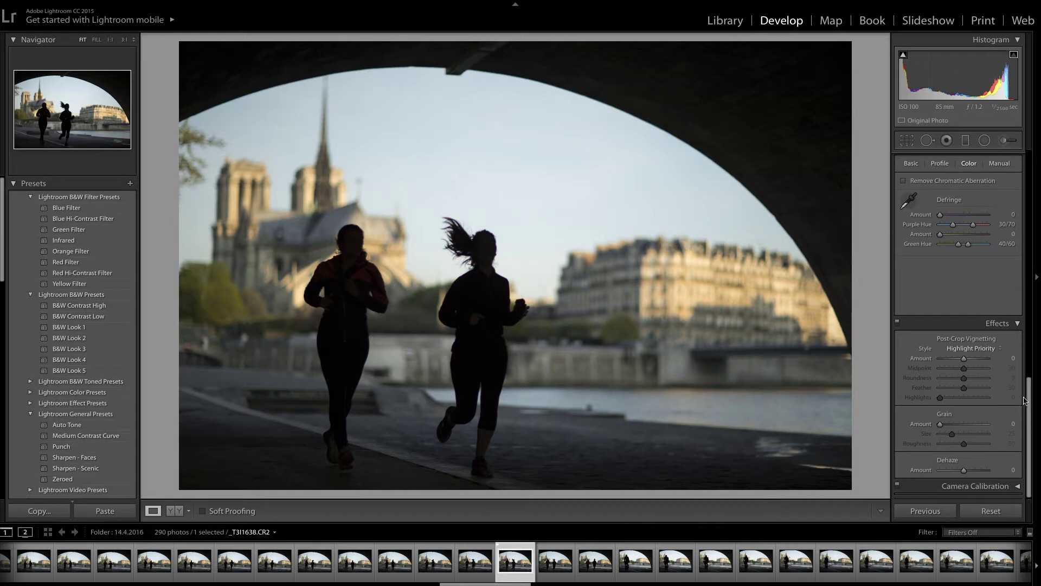
left_click_drag(1030, 401, 1032, 370)
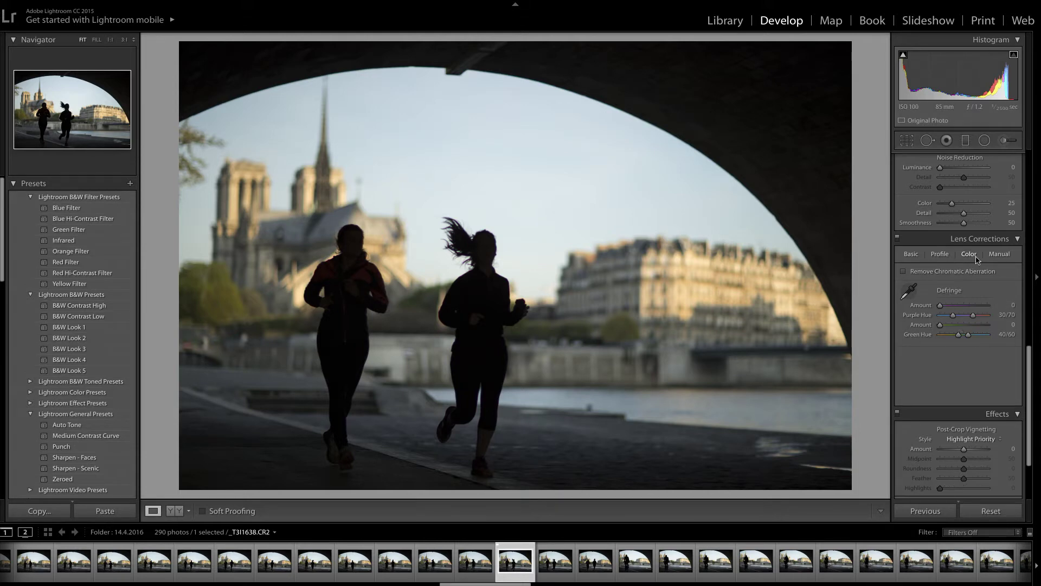
left_click(941, 255)
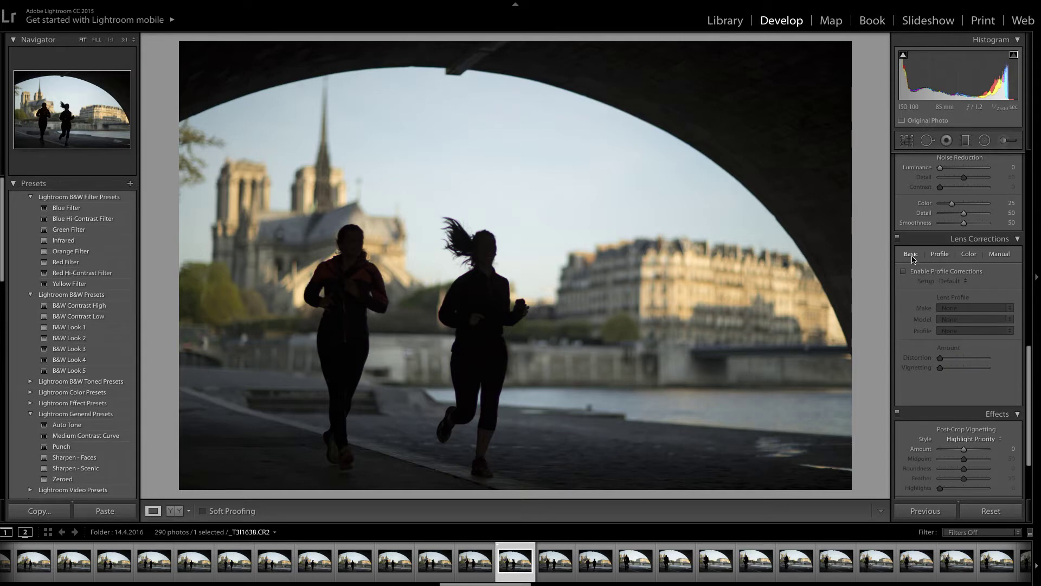
left_click(911, 254)
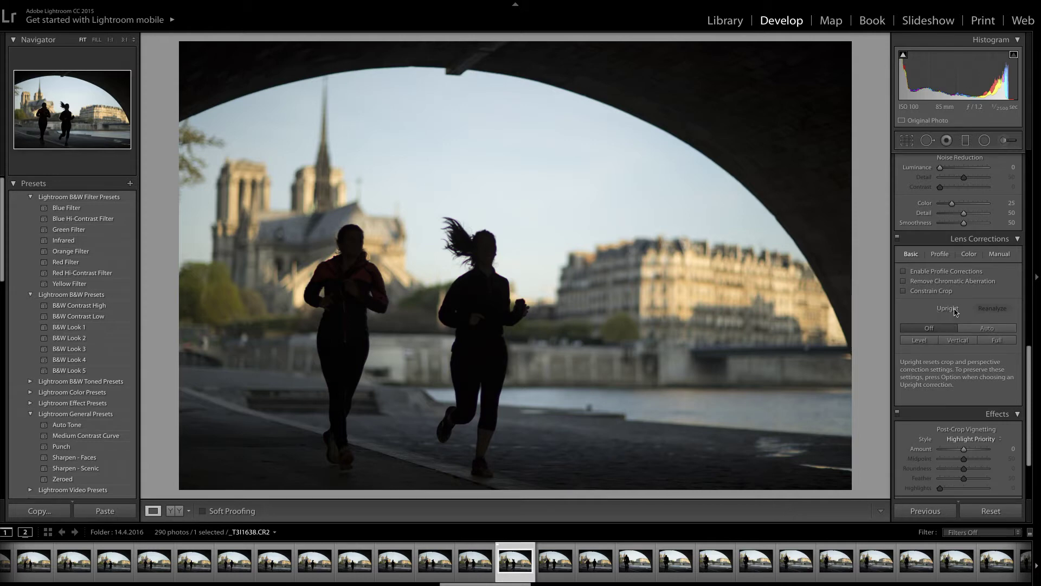
left_click(957, 341)
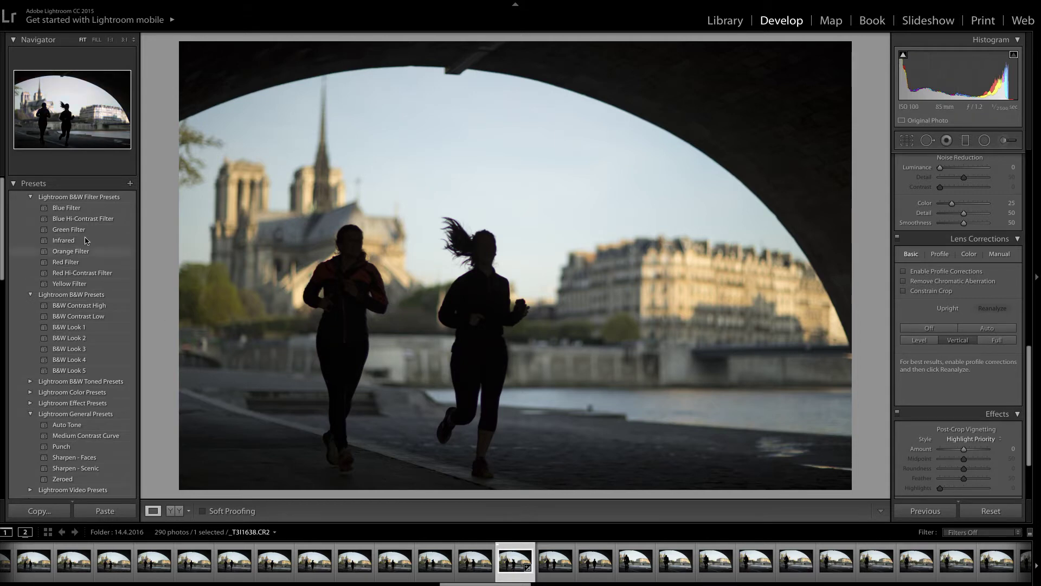
Compare the reset and Vertical Upright states in the history, and switch the Upright correction to Level.
left_click(15, 184)
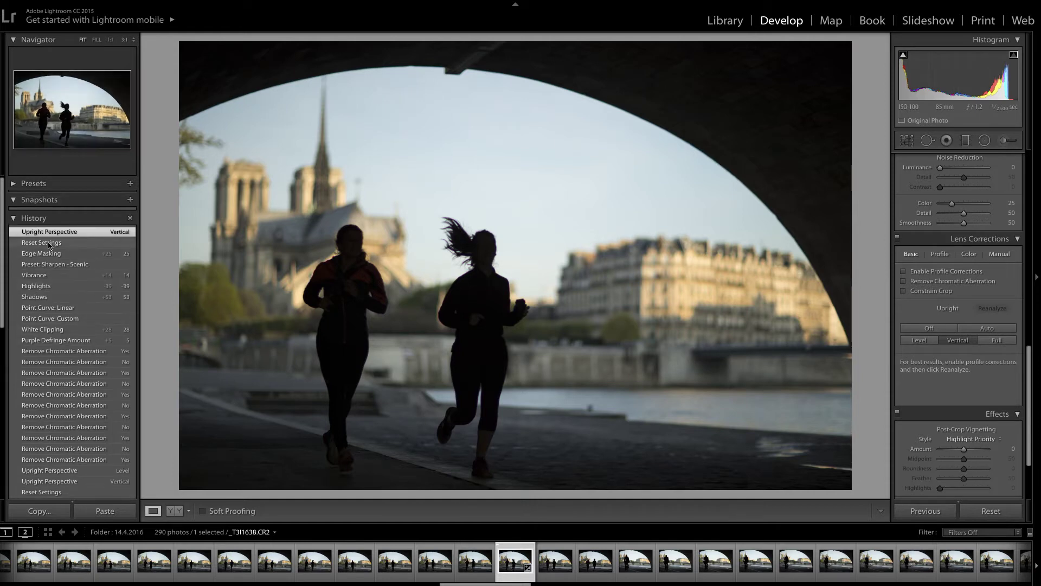
left_click(45, 244)
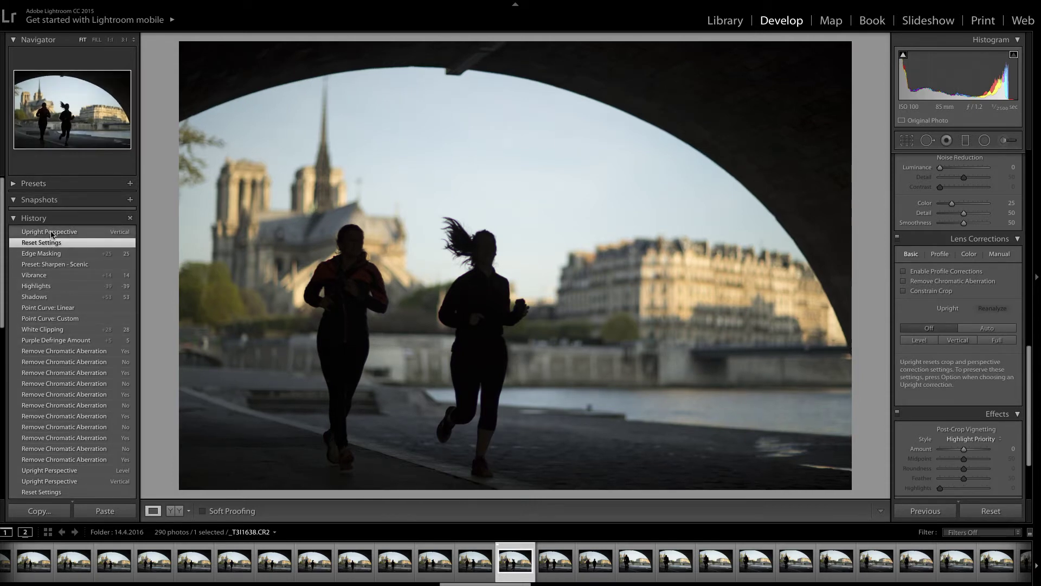
left_click(51, 233)
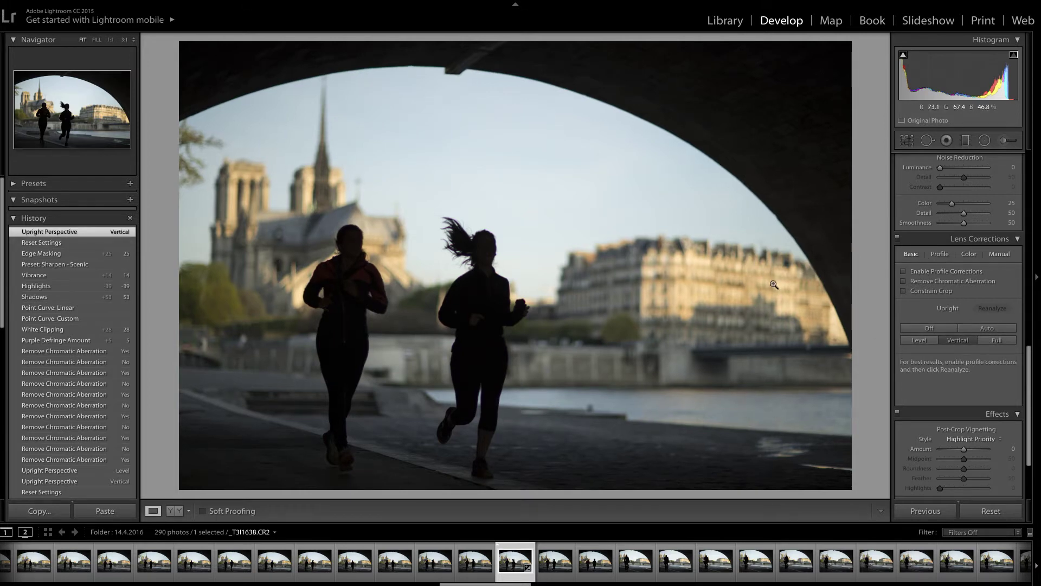
left_click(918, 341)
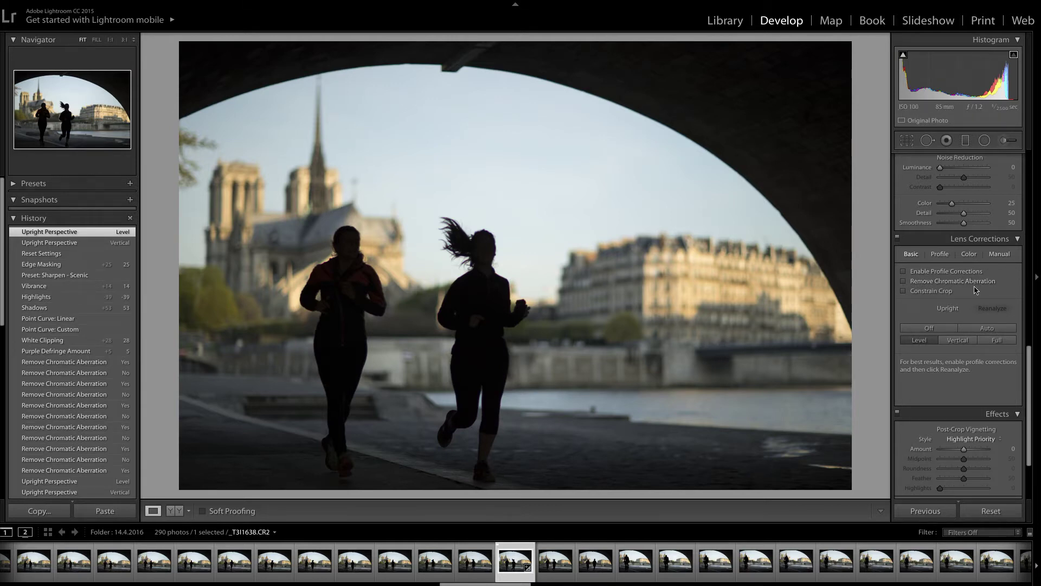
Compare the photo with and without lens profile corrections, reviewing the Canon lens profile and leaving the corrections disabled.
left_click(903, 272)
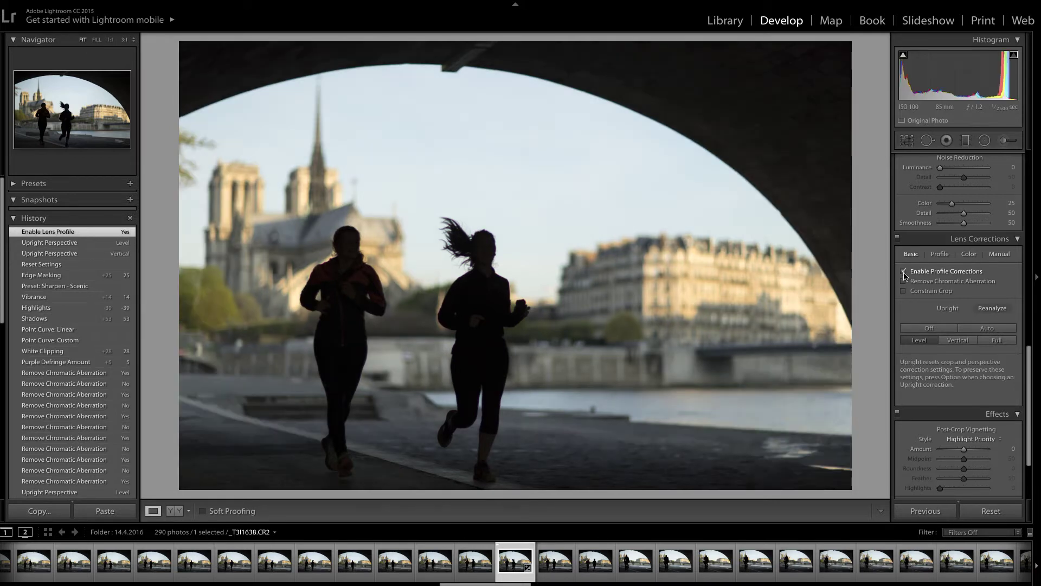
left_click(904, 273)
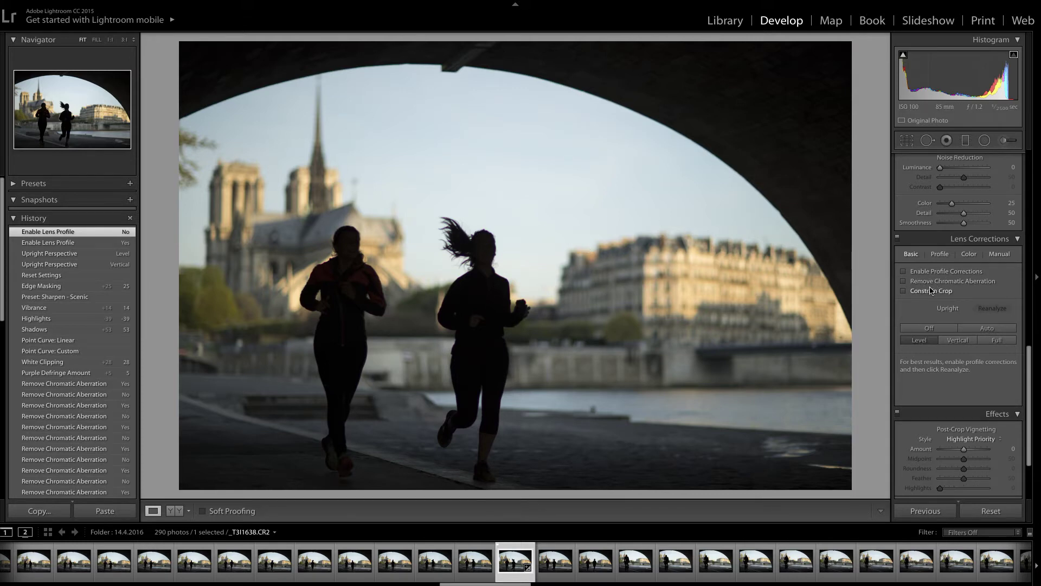
left_click(903, 271)
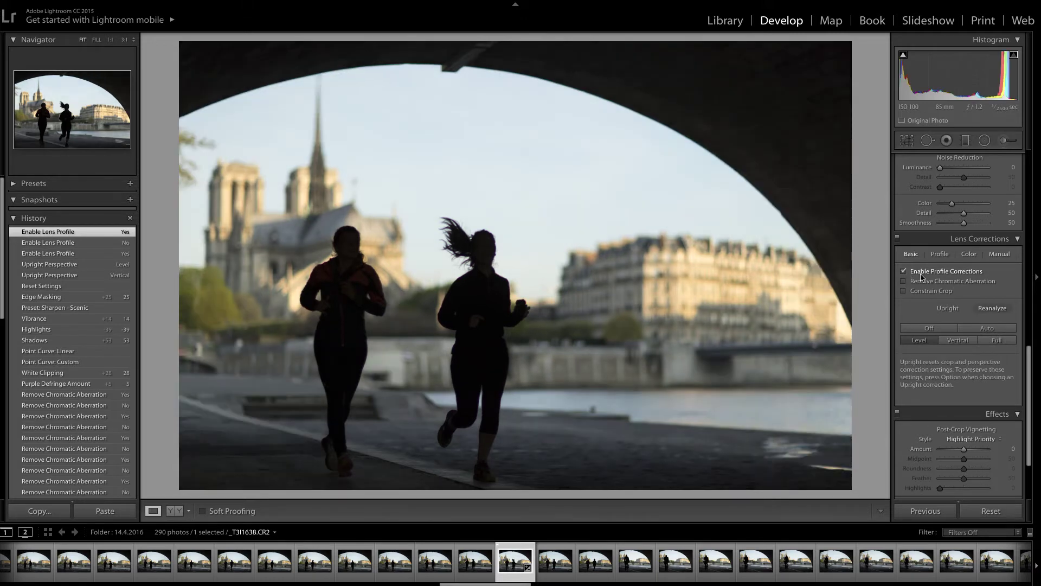
left_click(940, 255)
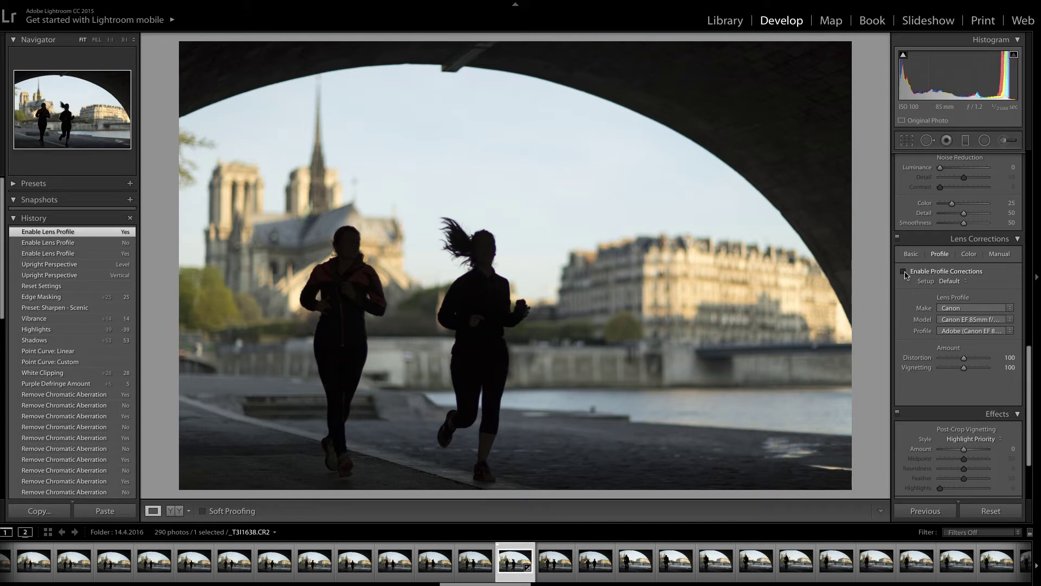
left_click(903, 272)
left_click(904, 272)
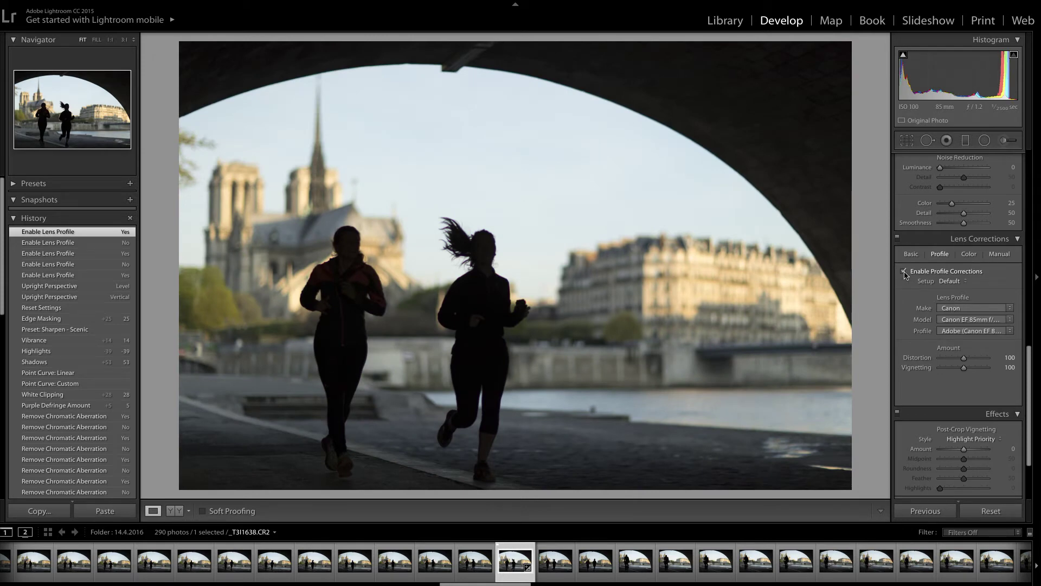
left_click(903, 272)
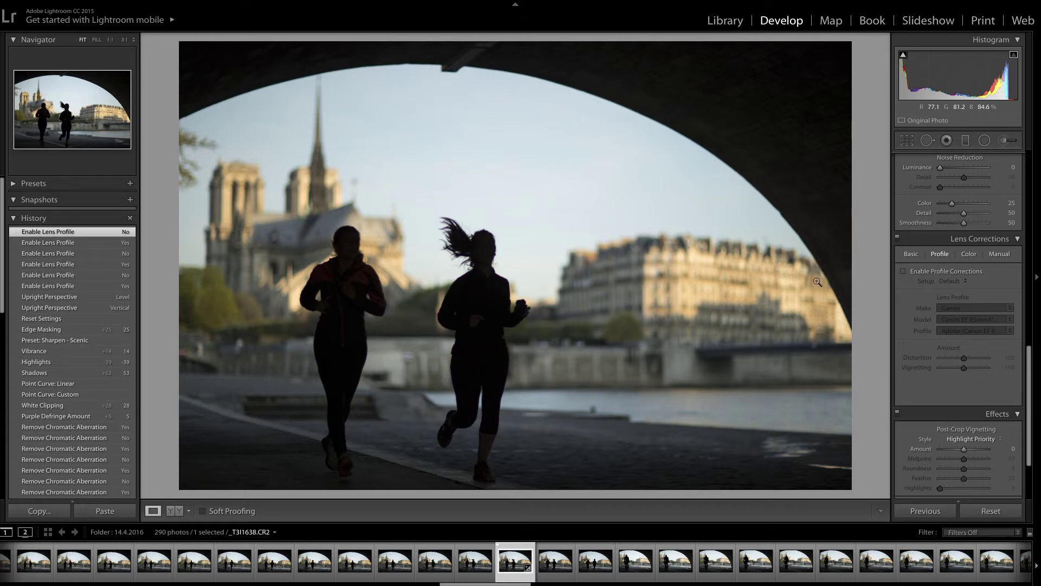
Remove chromatic aberration from the joggers photo and set the purple Defringe amount to 5.
left_click(909, 258)
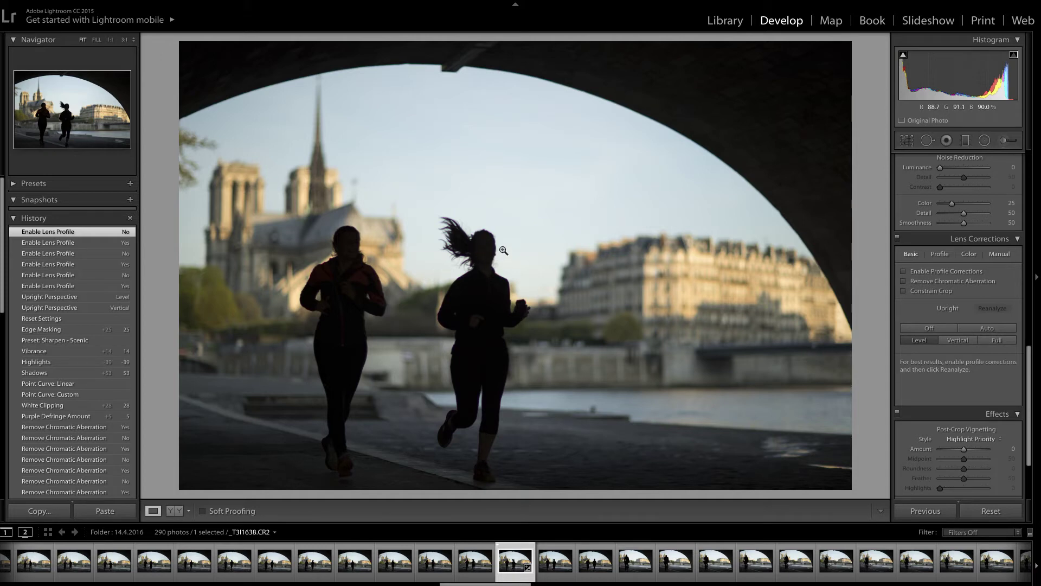
left_click(123, 41)
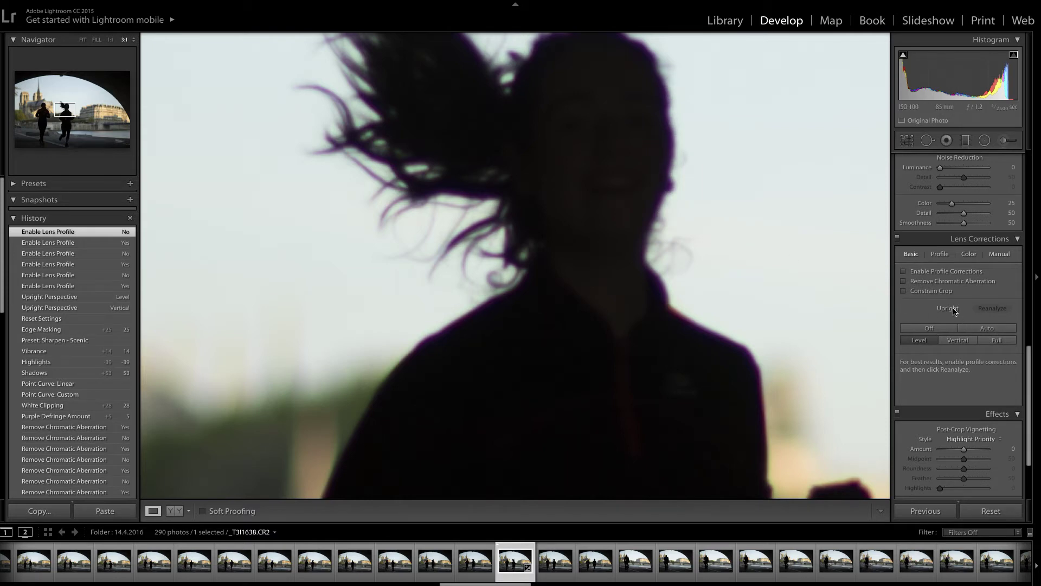
left_click(969, 255)
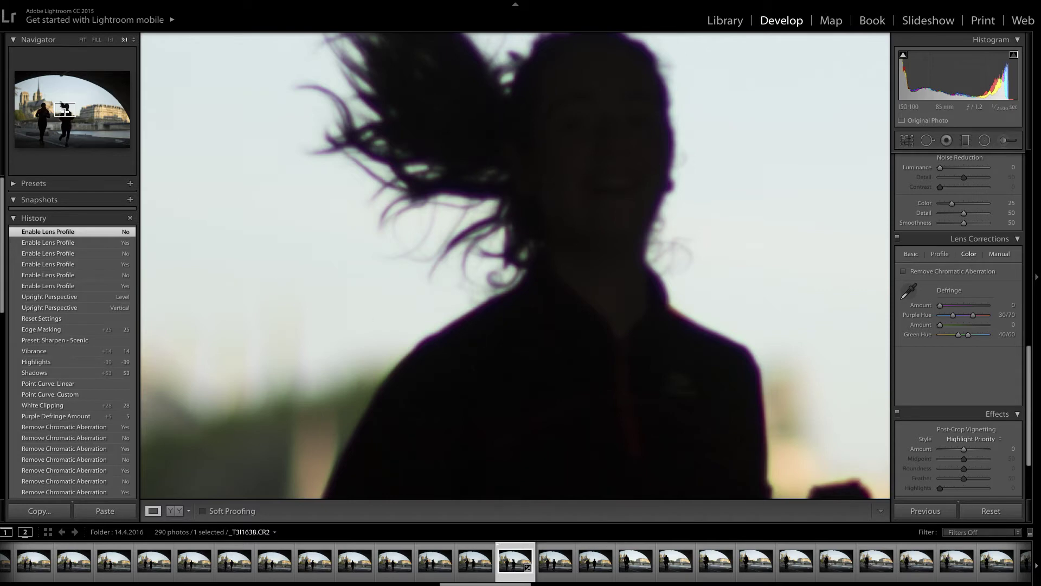
left_click_drag(65, 111, 65, 108)
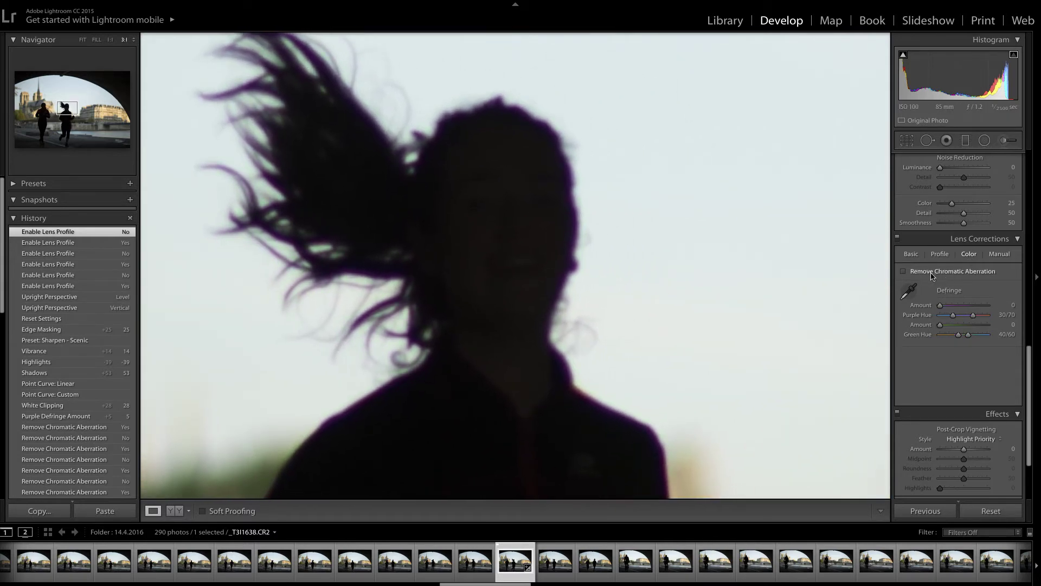
left_click(903, 272)
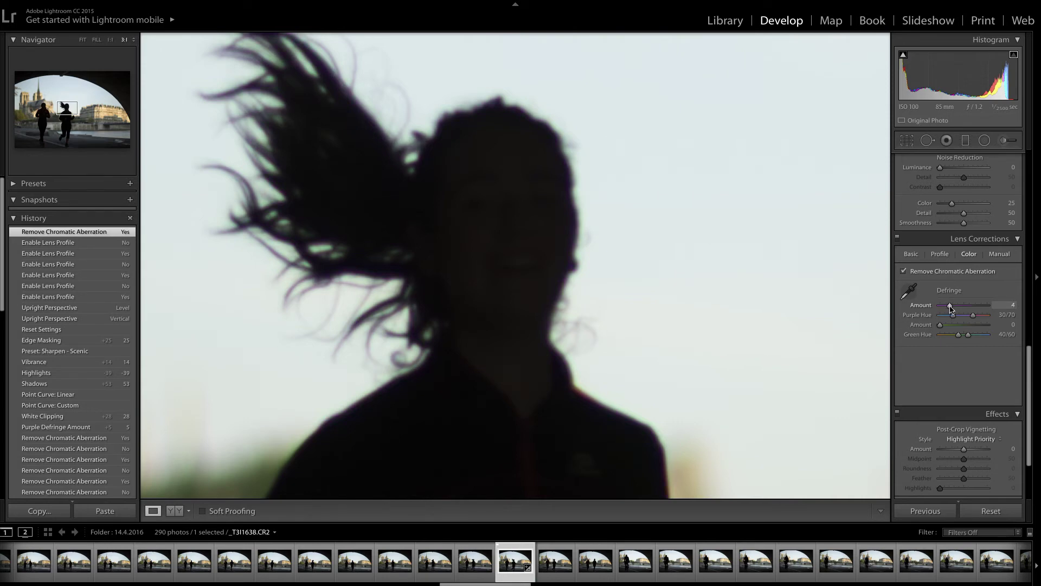
left_click_drag(952, 308, 953, 307)
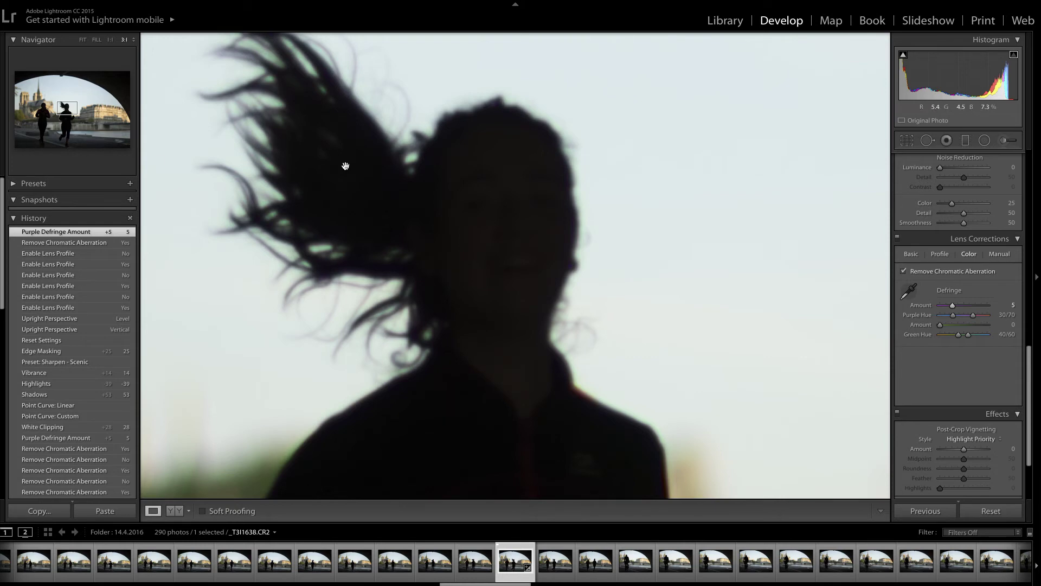
Fit the whole joggers photo in view and set the Whites to +20 using the clipping preview.
left_click(82, 40)
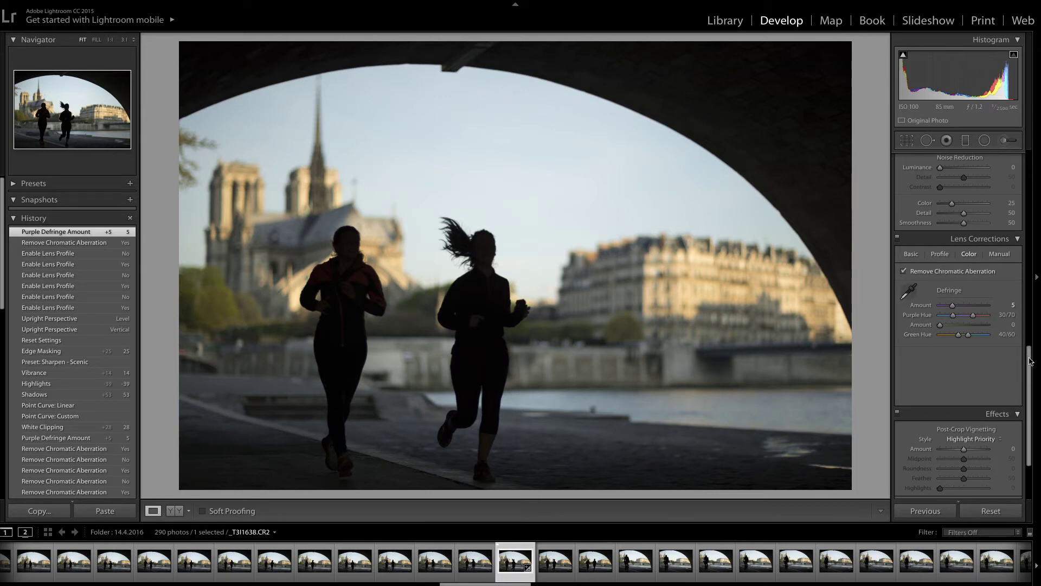
left_click_drag(1029, 360, 1028, 330)
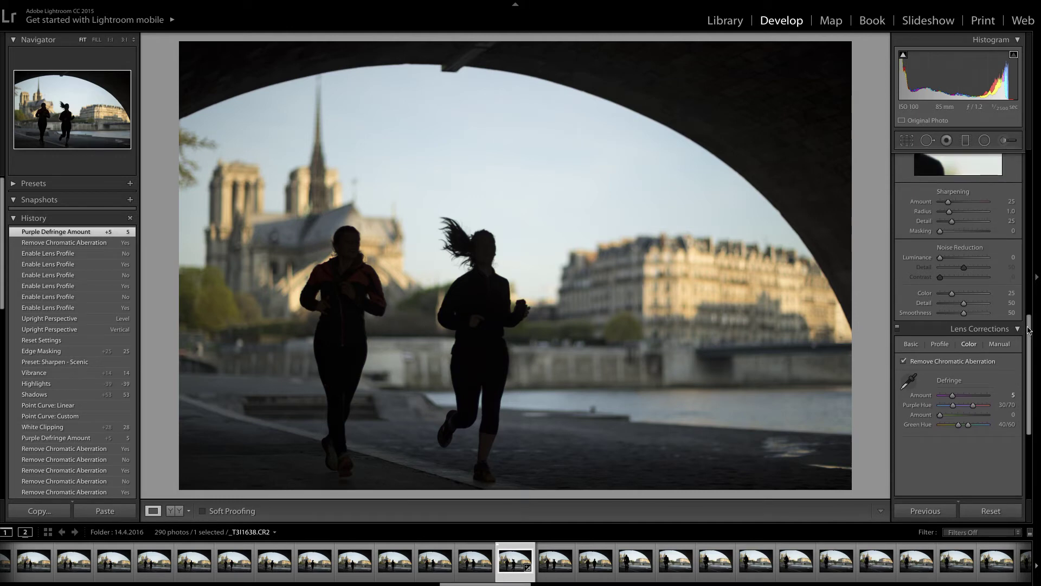
left_click_drag(1028, 330, 1029, 314)
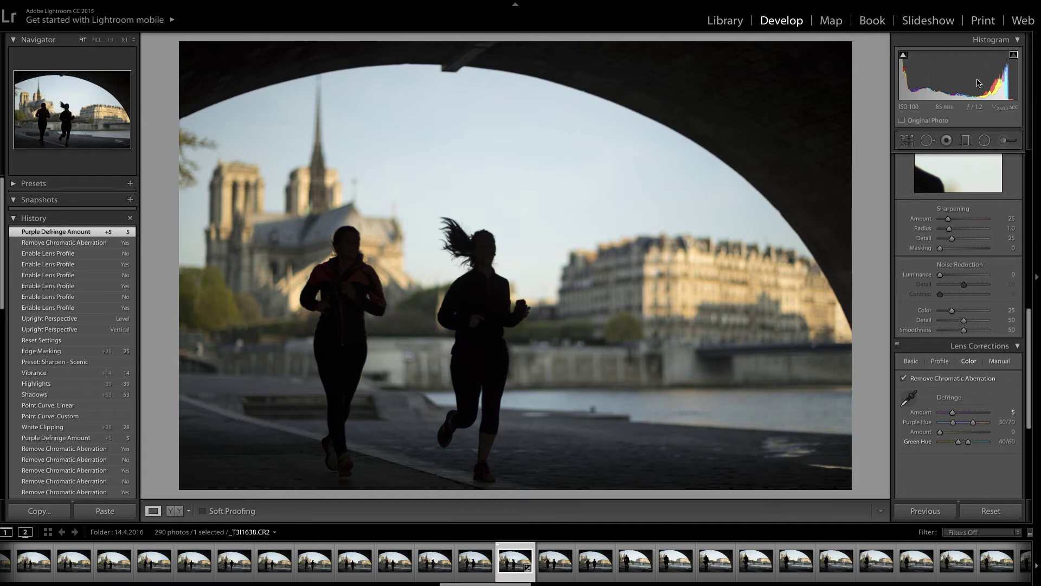
left_click_drag(1030, 341, 1025, 133)
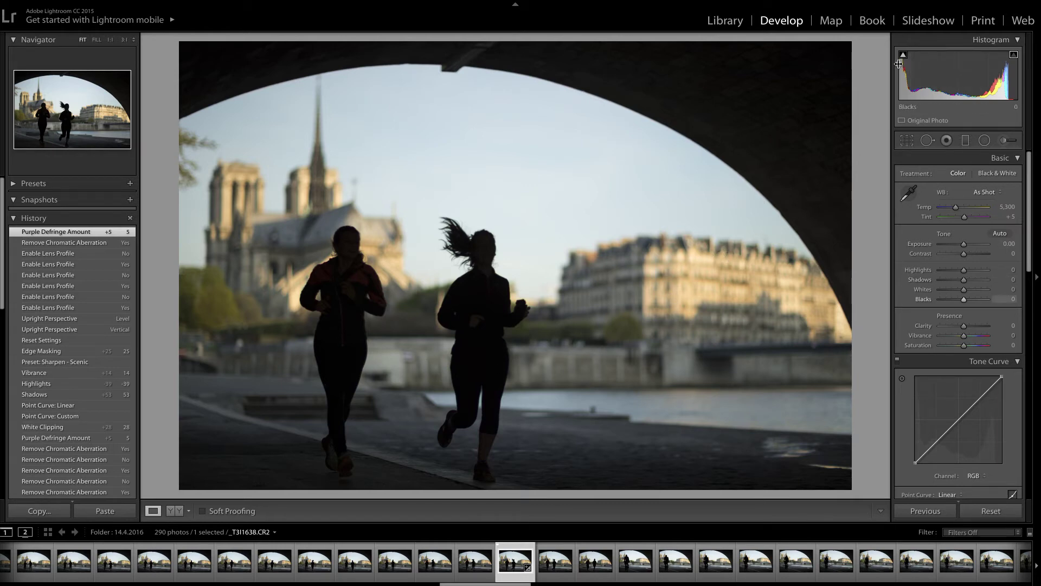
mouse_move(903, 59)
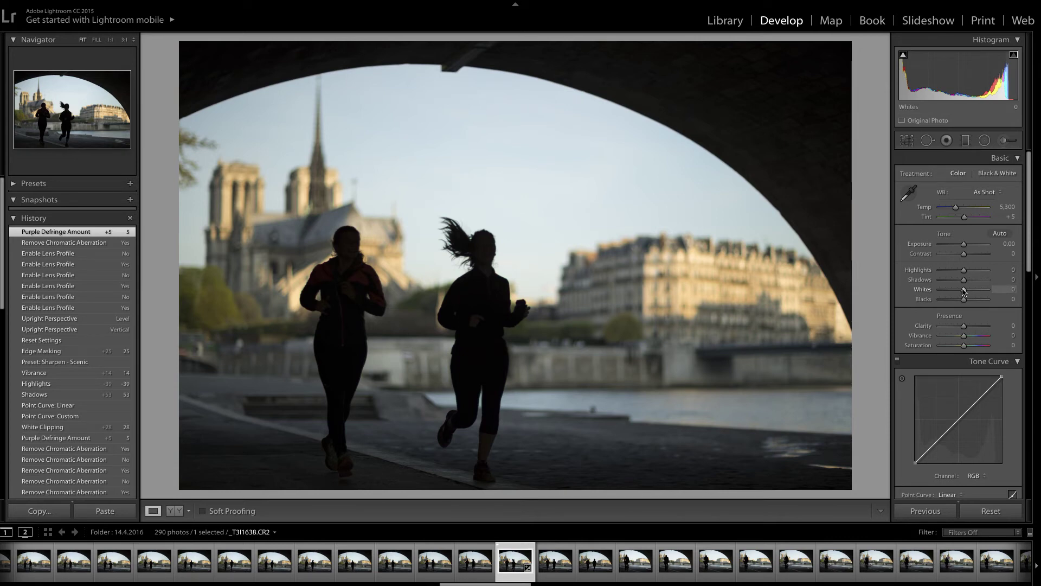
key("alt")
left_click_drag(964, 292, 970, 295)
left_click_drag(972, 291, 971, 297)
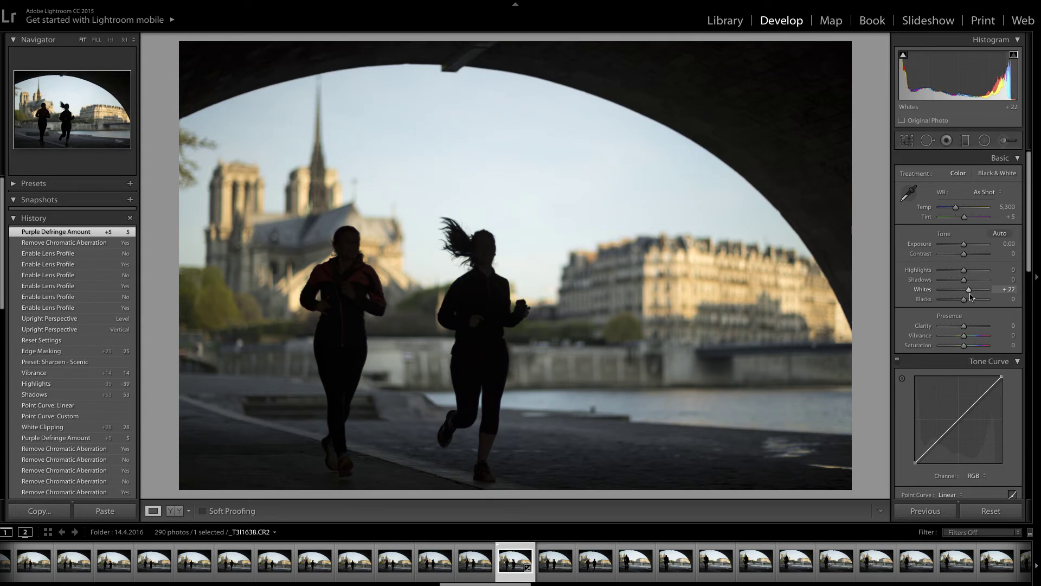
left_click_drag(971, 297, 970, 296)
right_click(970, 295)
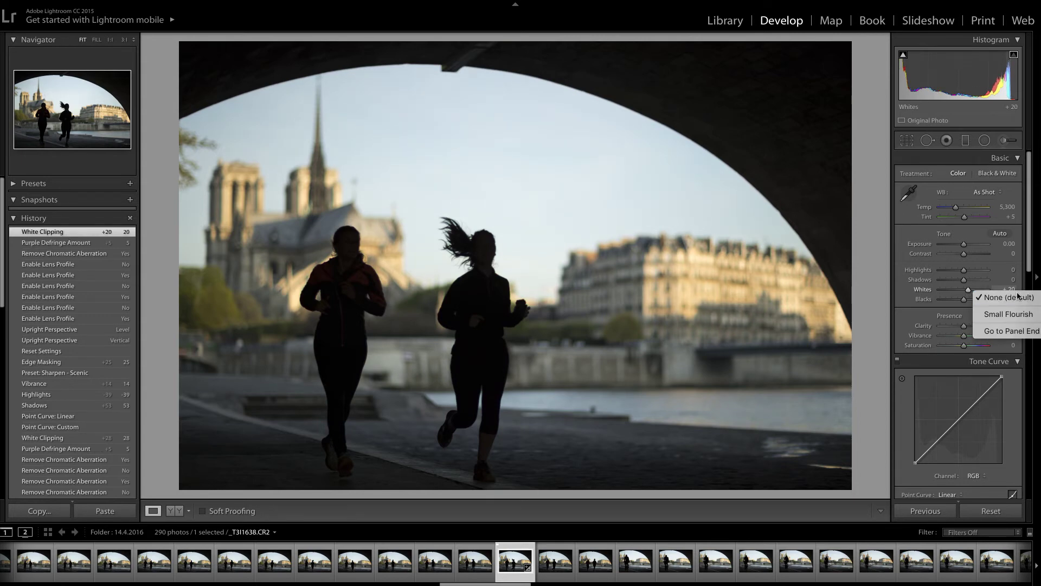
key("Escape")
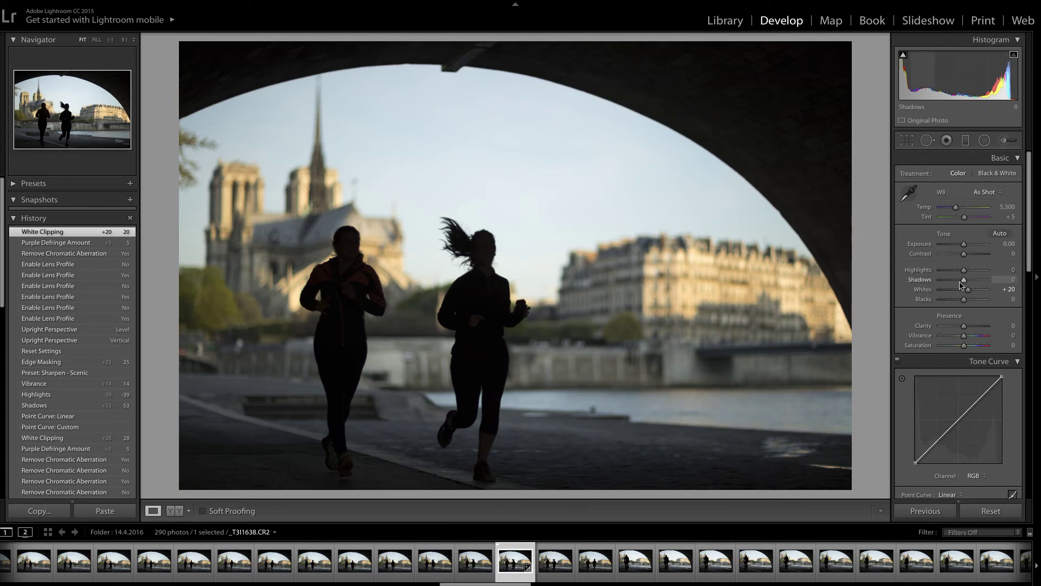
Try the Shadows at +100 on the joggers photo and settle on a value of +53.
left_click_drag(964, 283, 993, 282)
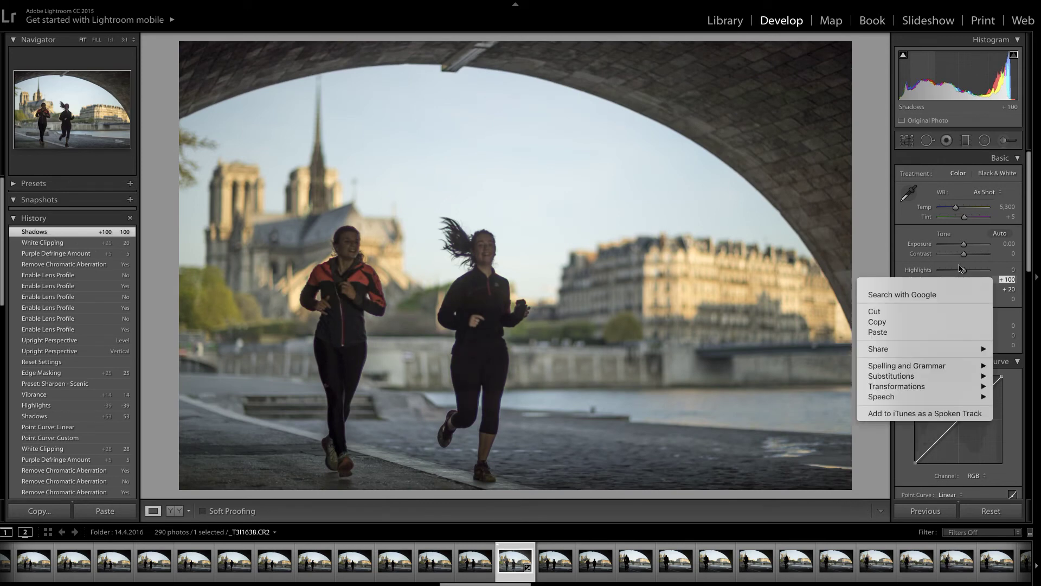
right_click(994, 280)
left_click(875, 227)
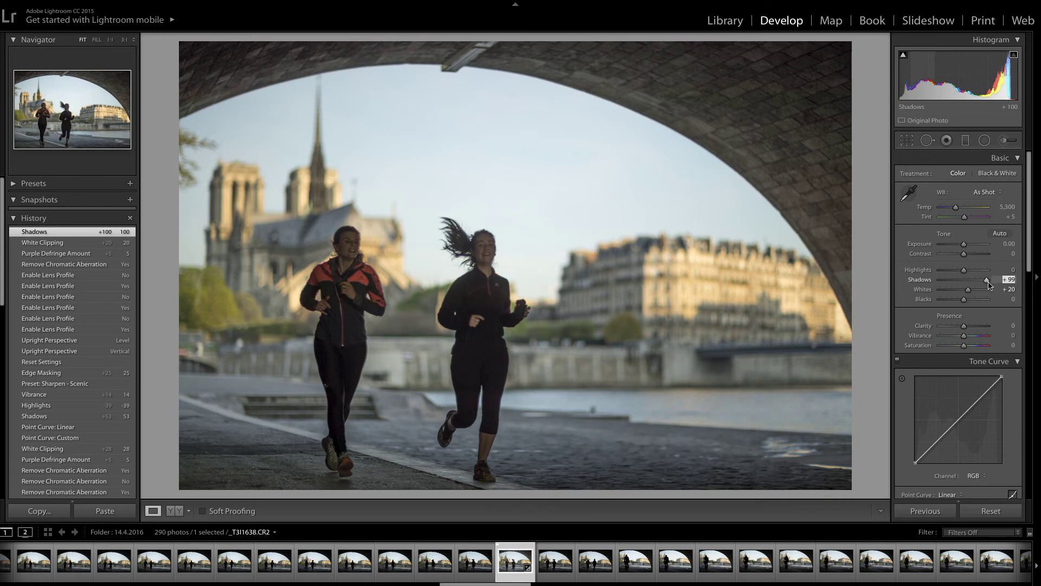
mouse_move(988, 284)
left_mouse_down()
mouse_move(978, 287)
mouse_move(990, 286)
left_mouse_up()
left_click_drag(988, 280, 977, 287)
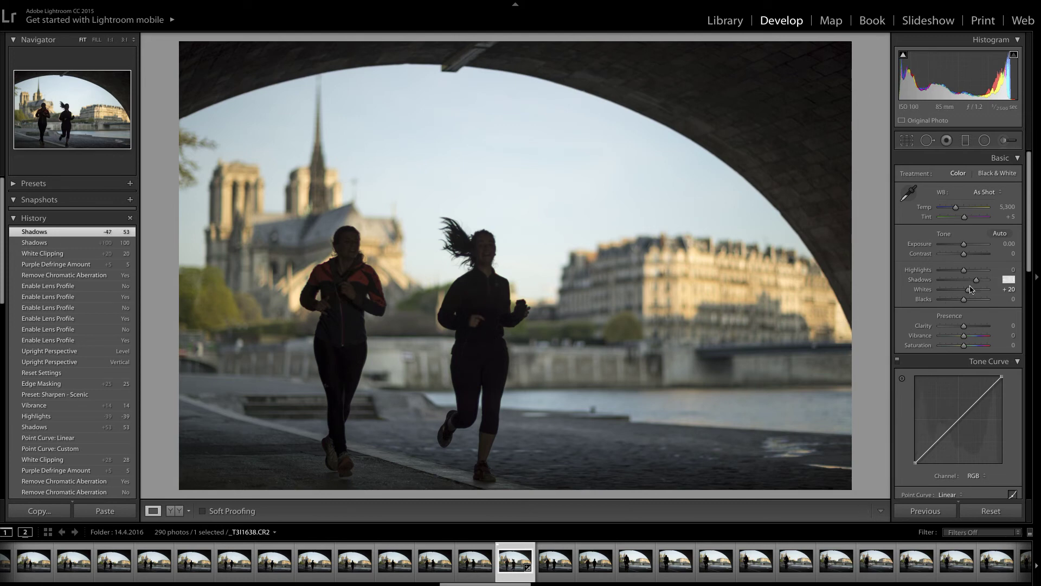
left_click_drag(976, 283, 976, 286)
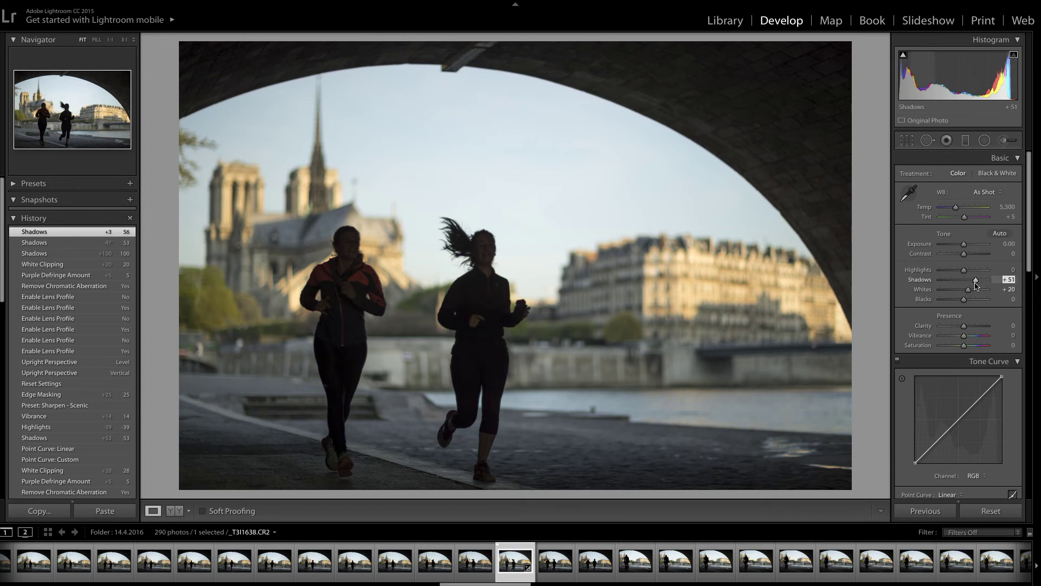
left_click_drag(975, 286, 976, 286)
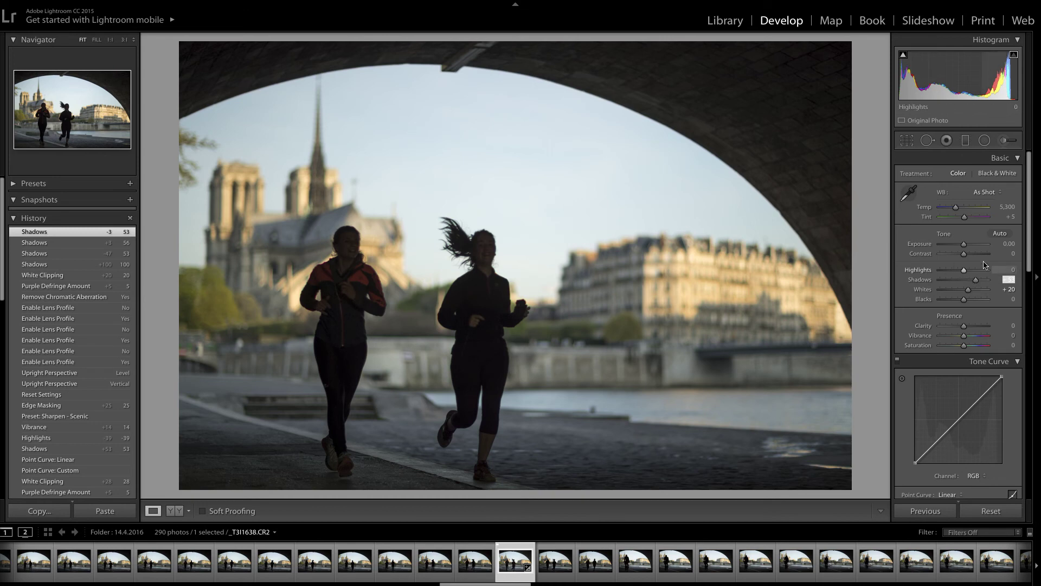
Set the Highlights to -39 and the Vibrance to +13 on the joggers photo.
left_click_drag(965, 274, 956, 277)
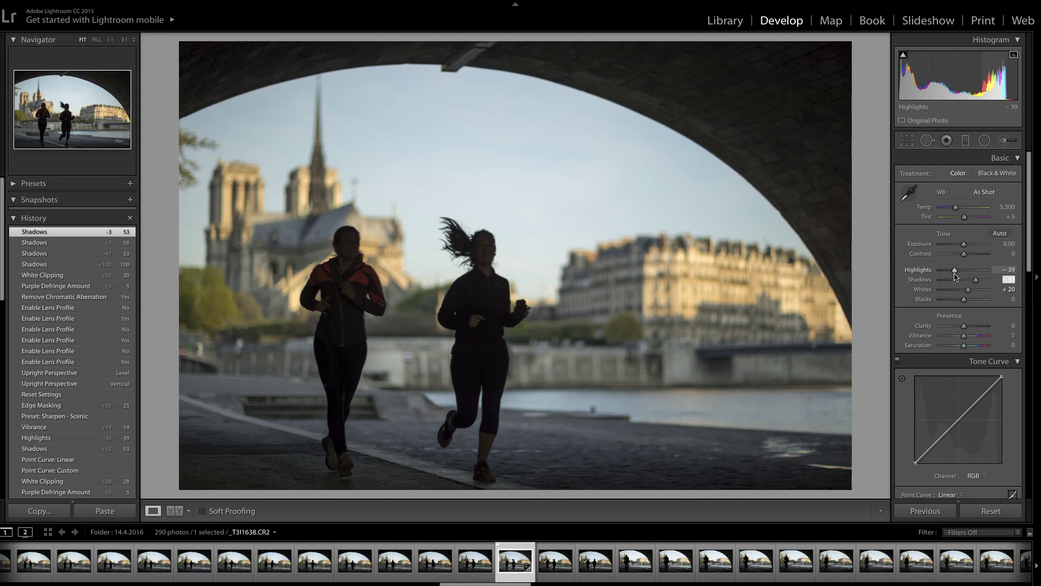
left_click_drag(955, 275, 955, 275)
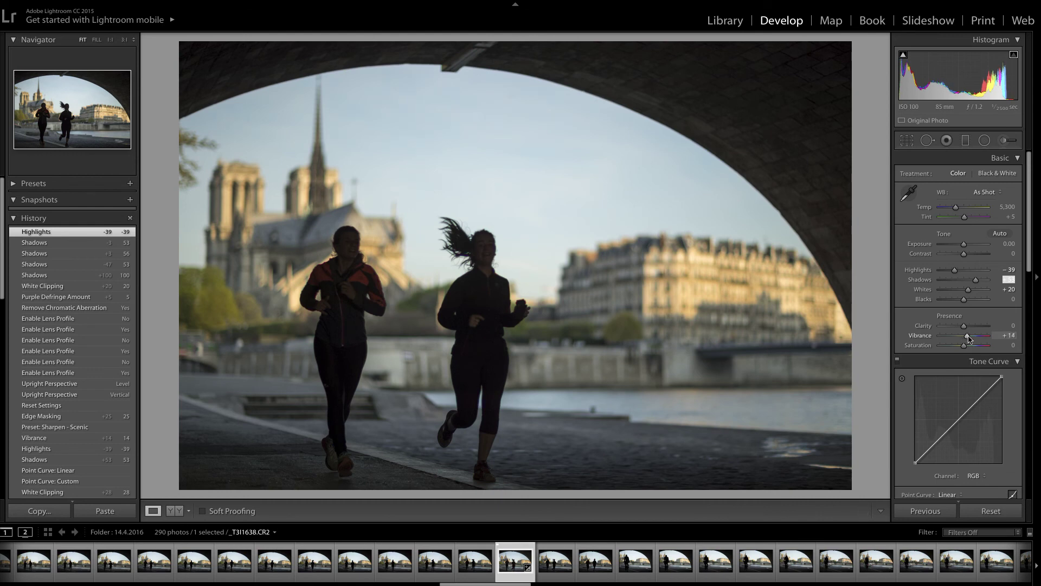
left_click_drag(967, 339, 966, 337)
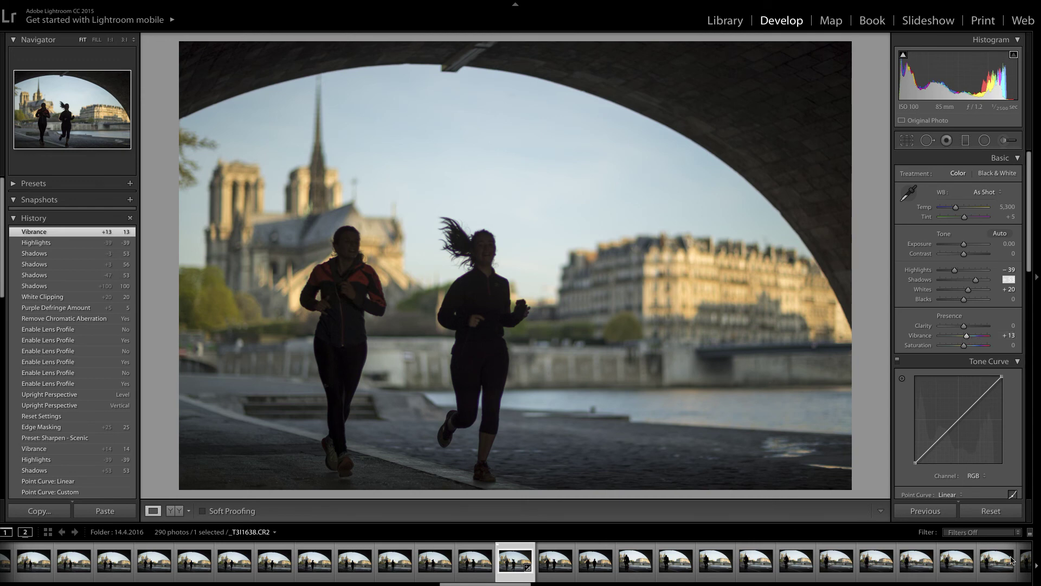
Restore the earlier Sharpen - Scenic preset state from the history and set the sharpening Masking to 9.
left_click(63, 439)
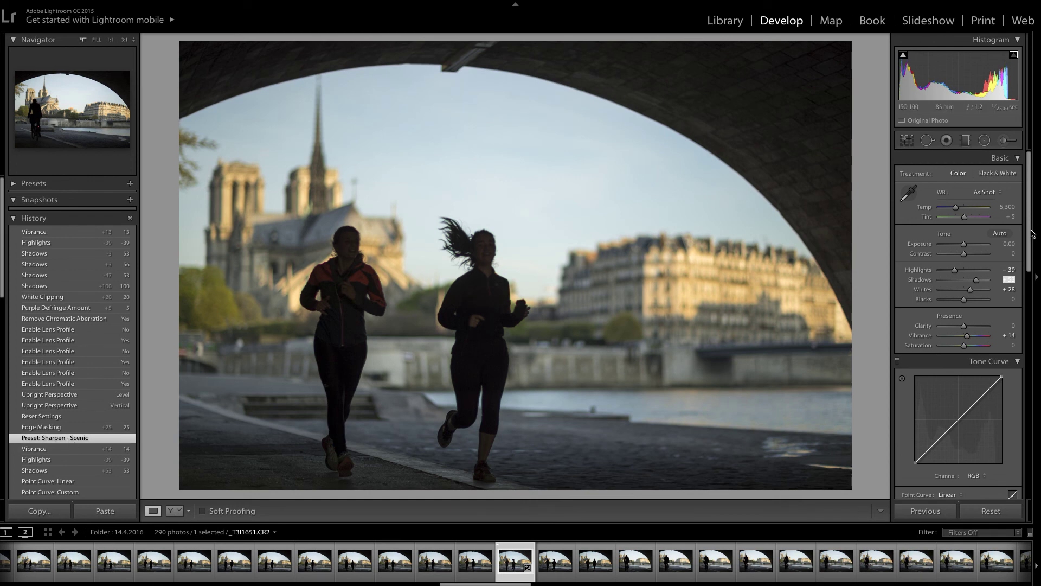
scroll(1030, 243, "down", 10)
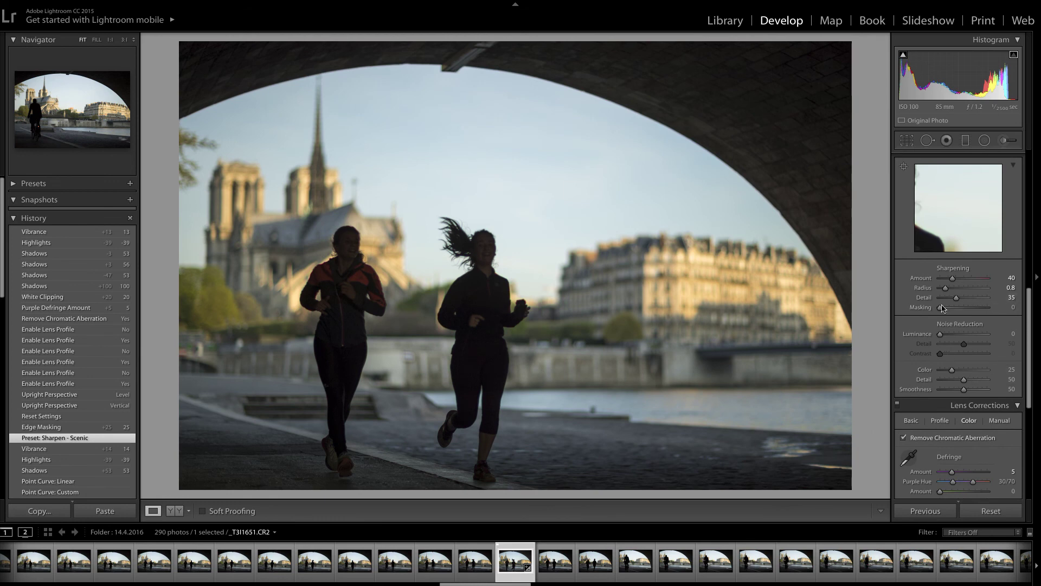
key("alt")
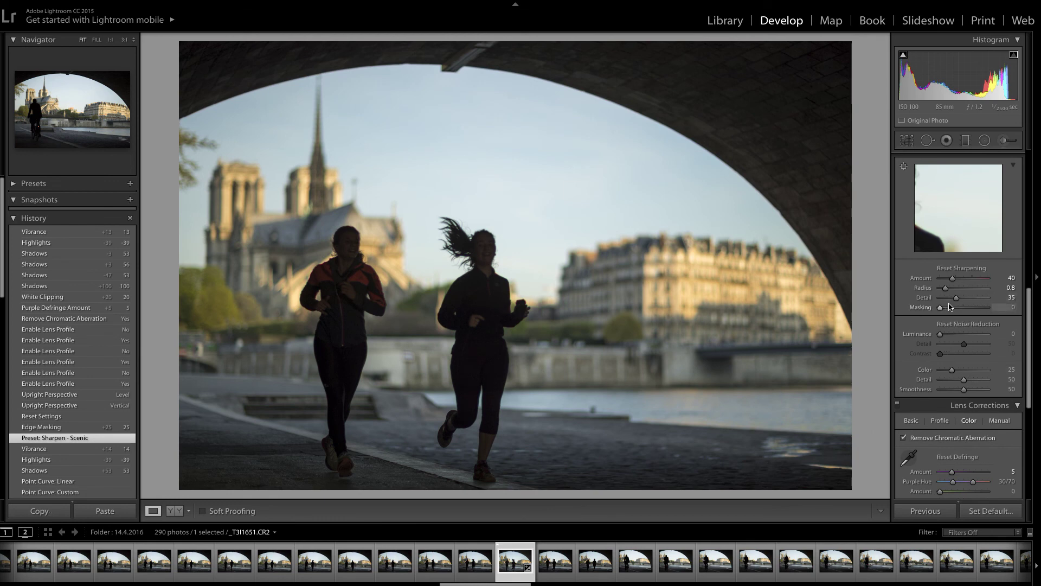
left_click_drag(940, 310, 944, 313)
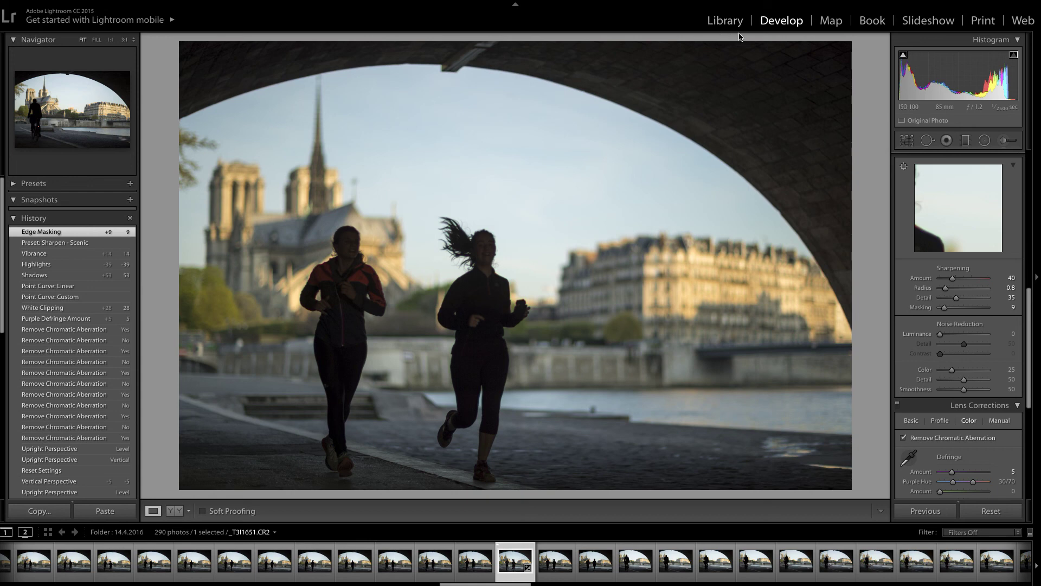
Compare the before and after versions of the joggers photo side by side.
left_click(183, 512)
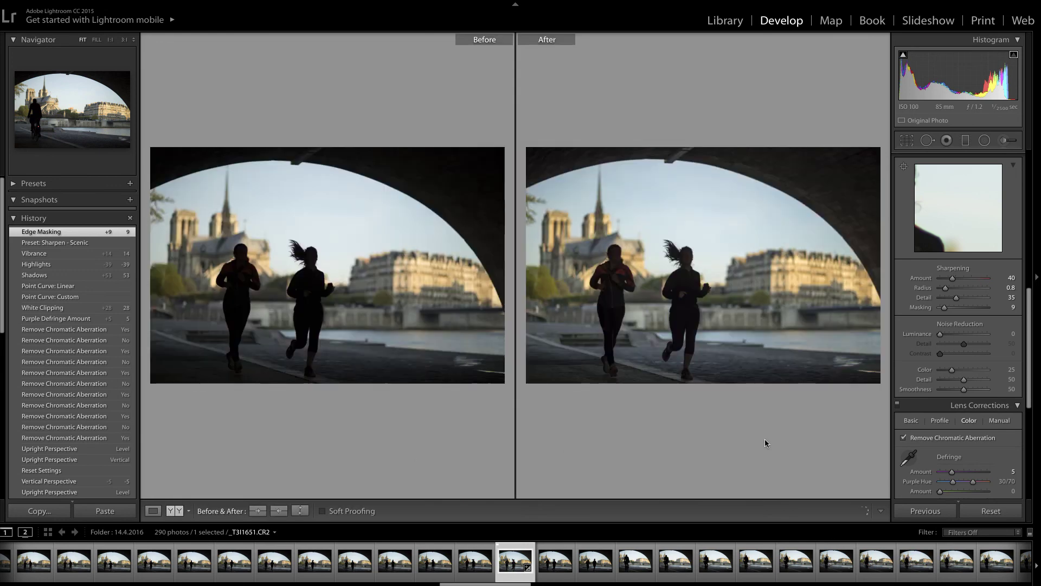